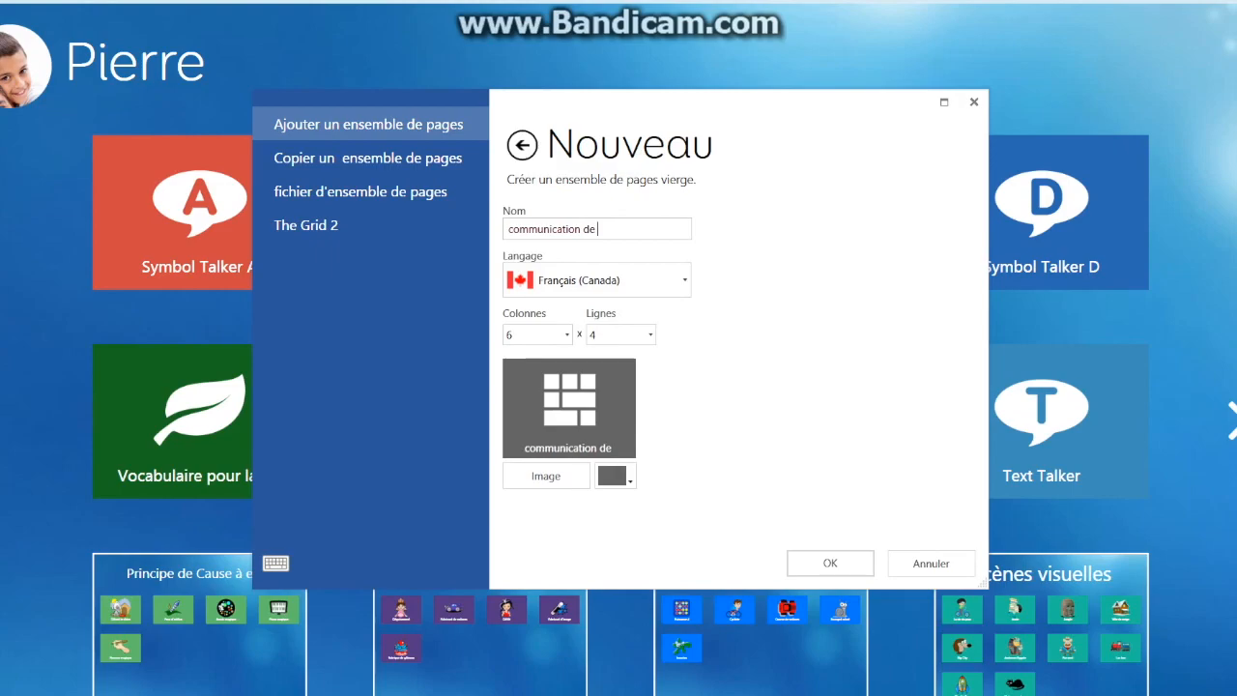
- Create the page set "communication de base" with the language Français (France) and a light yellow tile colour
{"action": "left_click", "coordinate": [672, 288]}
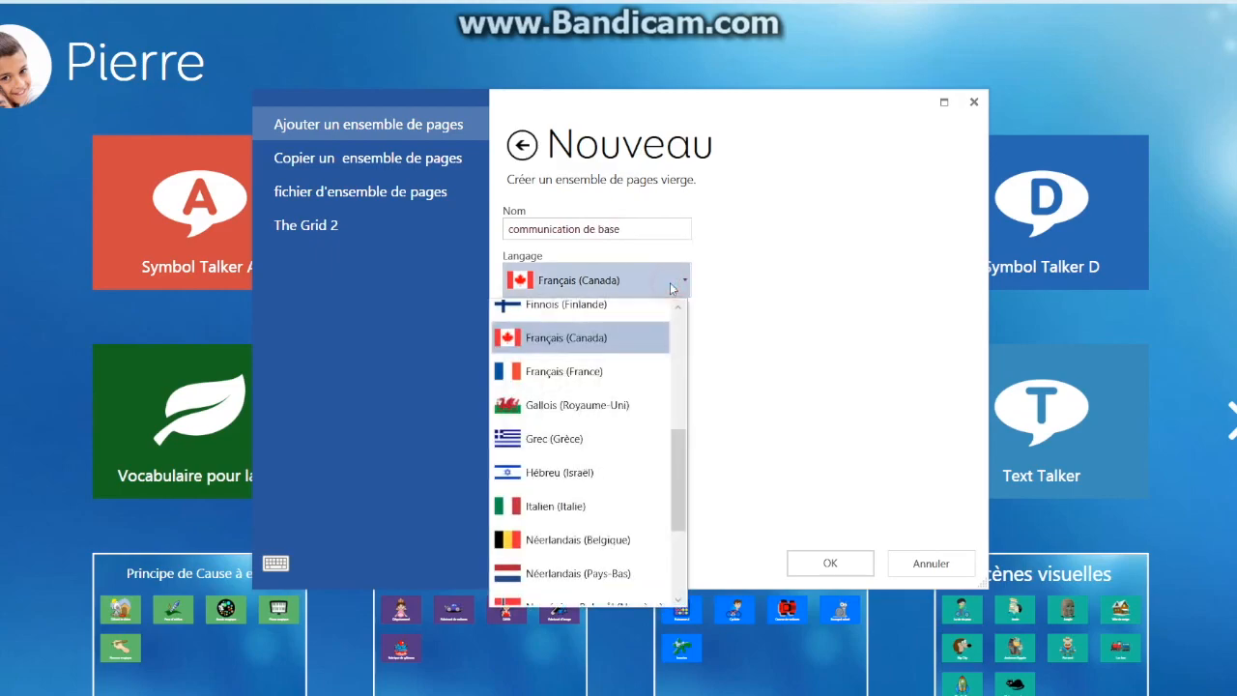
{"action": "left_click", "coordinate": [580, 380]}
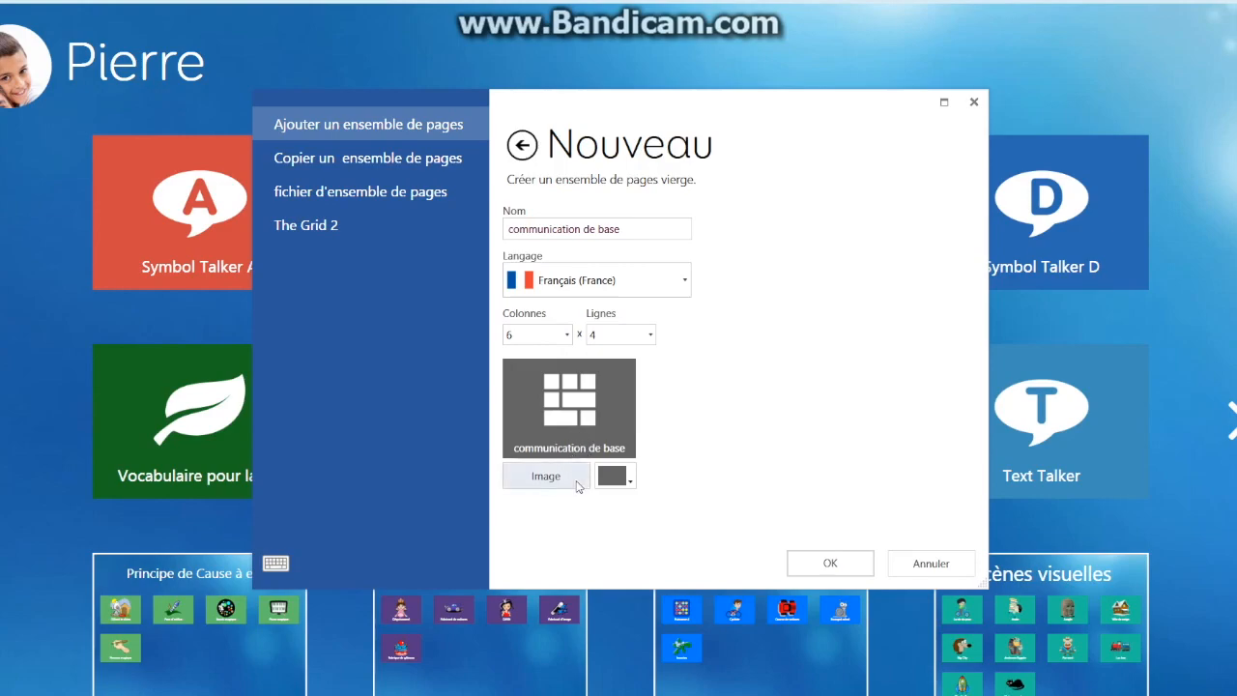
{"action": "left_click", "coordinate": [615, 475]}
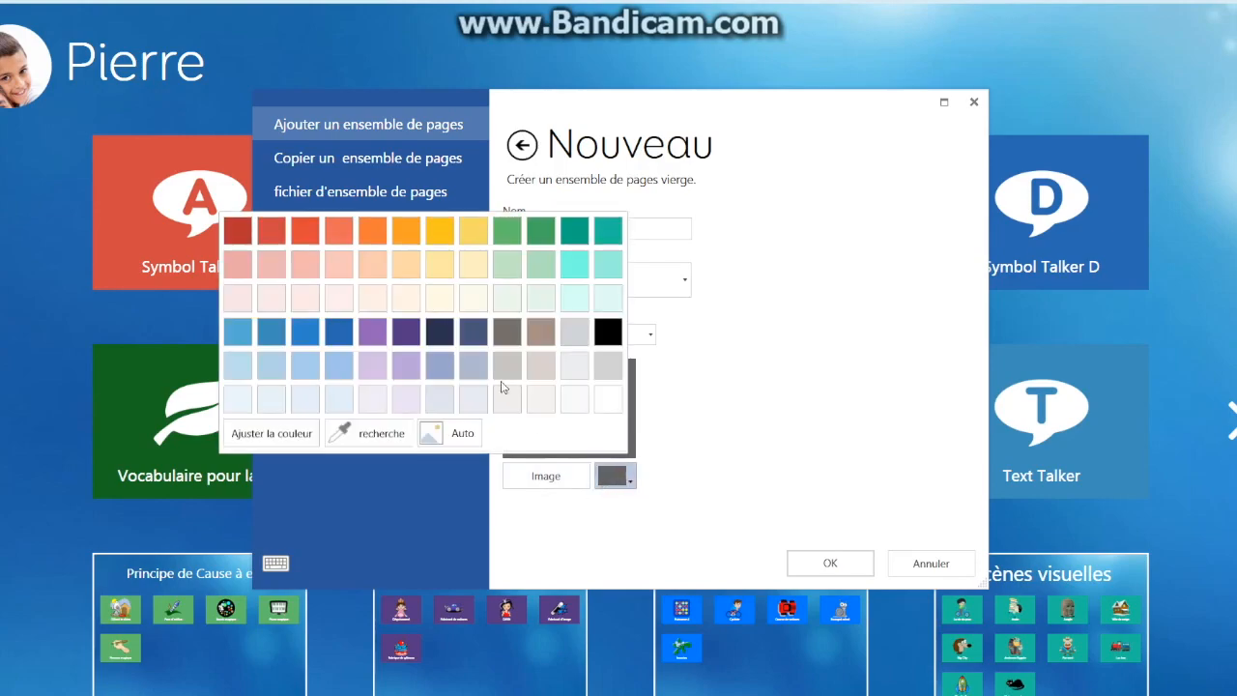
{"action": "left_click", "coordinate": [409, 255]}
{"action": "left_click", "coordinate": [737, 375]}
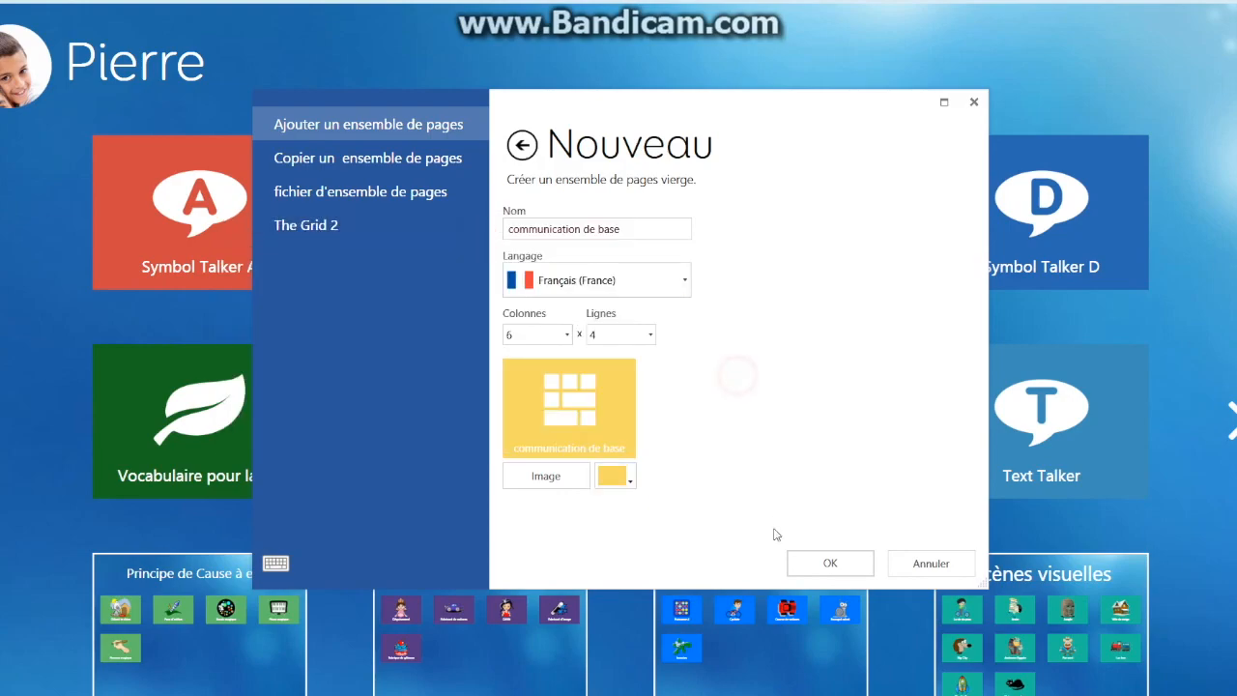
{"action": "left_click", "coordinate": [824, 564]}
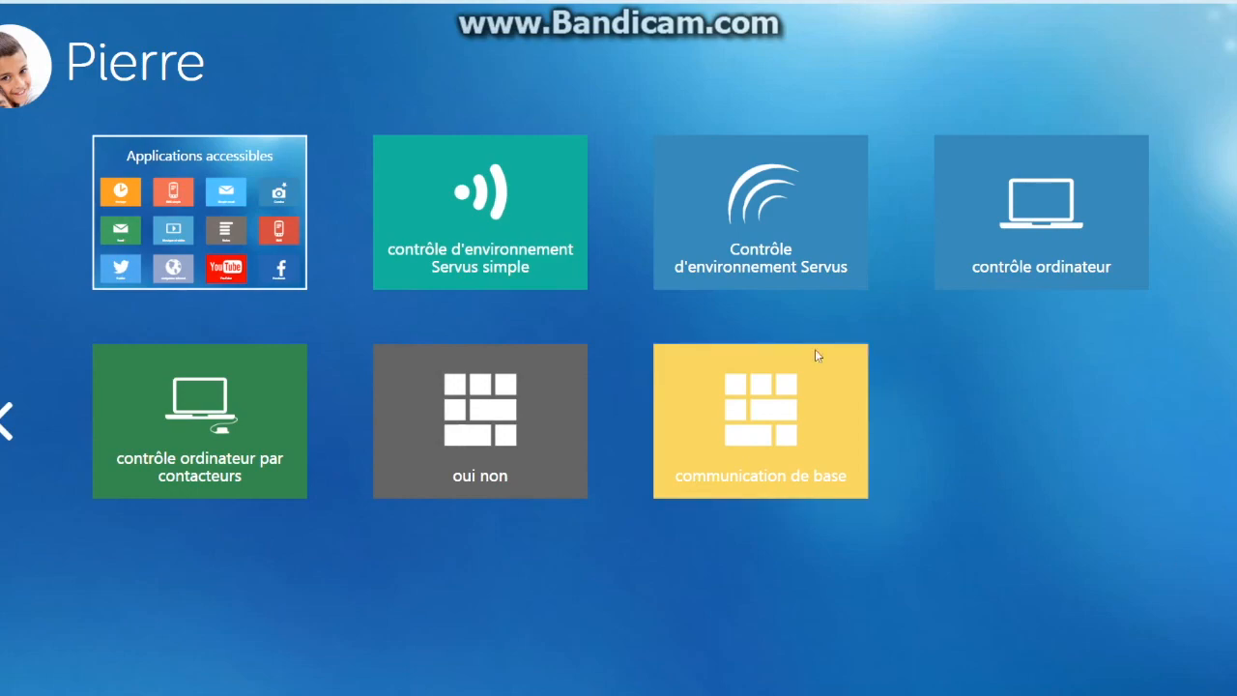
- Open the "communication de base" page set and switch its empty page to editing mode
{"action": "left_click", "coordinate": [790, 424]}
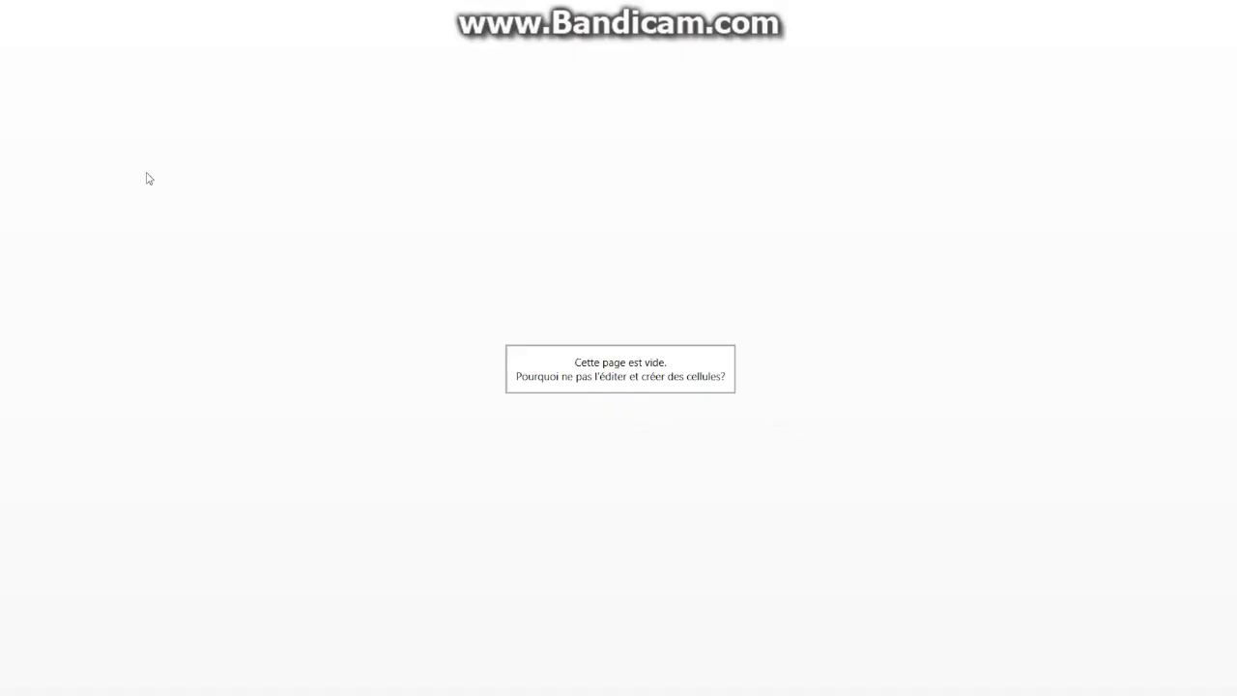
{"action": "mouse_move", "coordinate": [7, 2]}
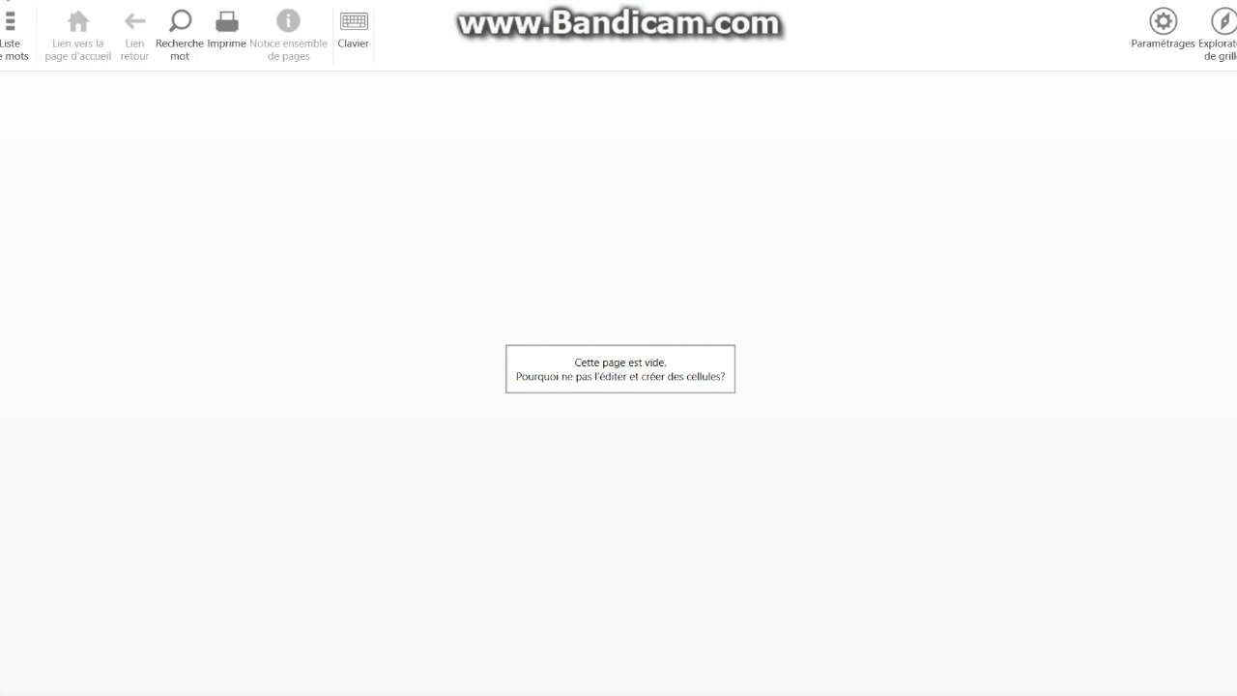
{"action": "left_click", "coordinate": [1, 34]}
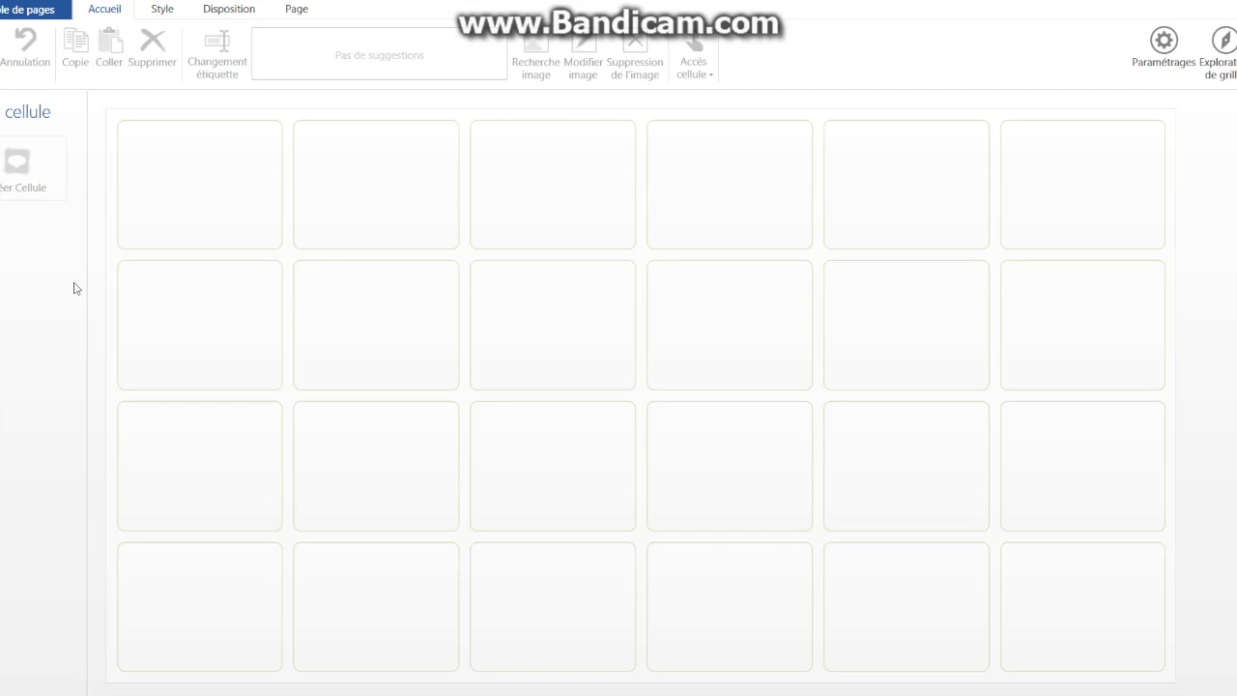
- Widen the second cell of the top row so it spans columns two to five
{"action": "left_click", "coordinate": [360, 214]}
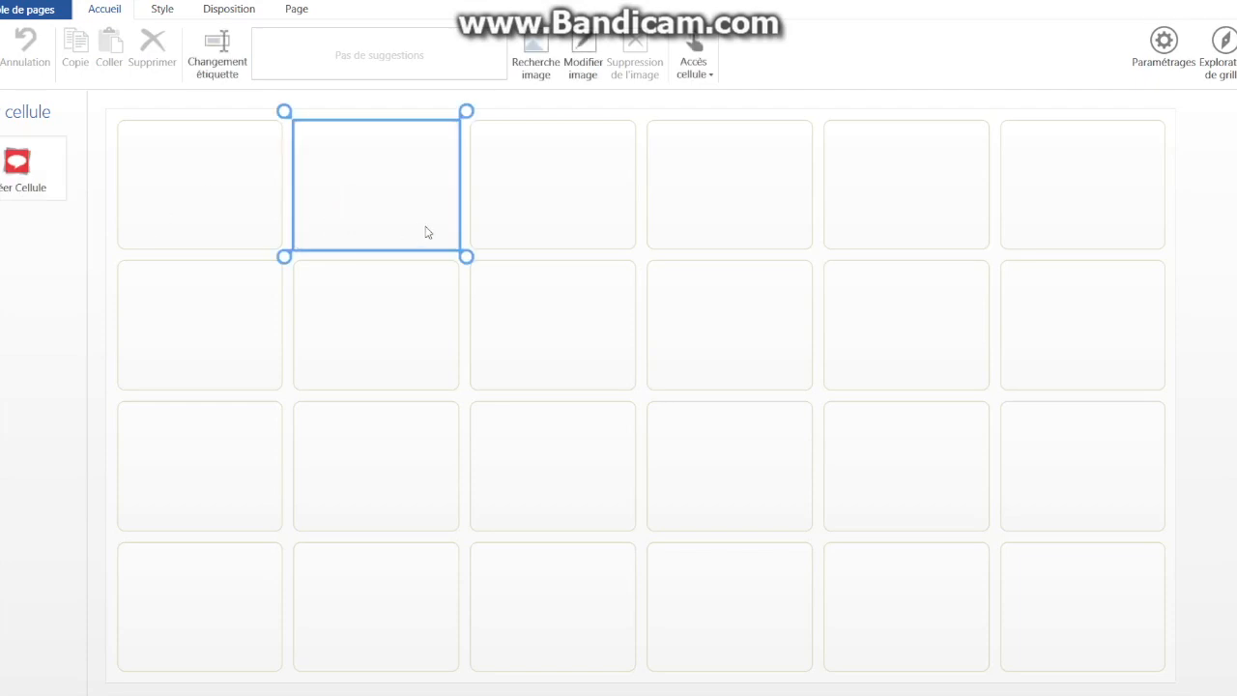
{"action": "left_click_drag", "start_coordinate": [470, 256], "coordinate": [998, 253]}
{"action": "left_click", "coordinate": [730, 159]}
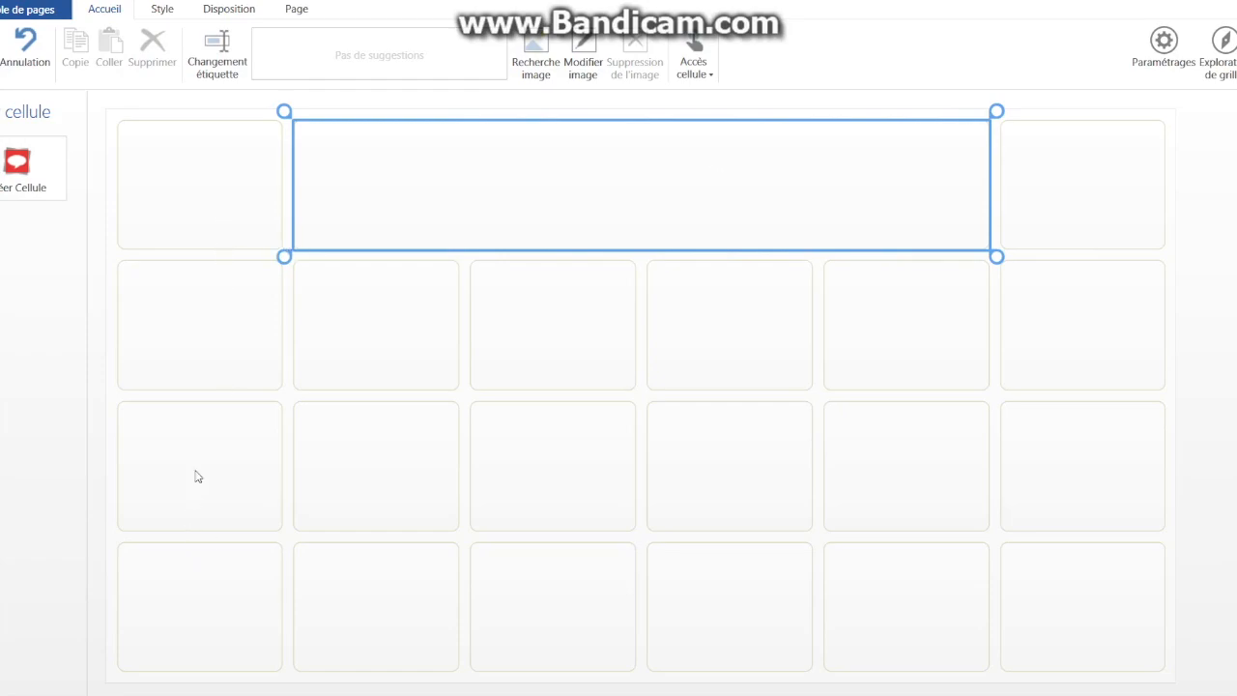
{"action": "left_click", "coordinate": [226, 230]}
{"action": "left_click", "coordinate": [437, 336]}
{"action": "left_click", "coordinate": [188, 329]}
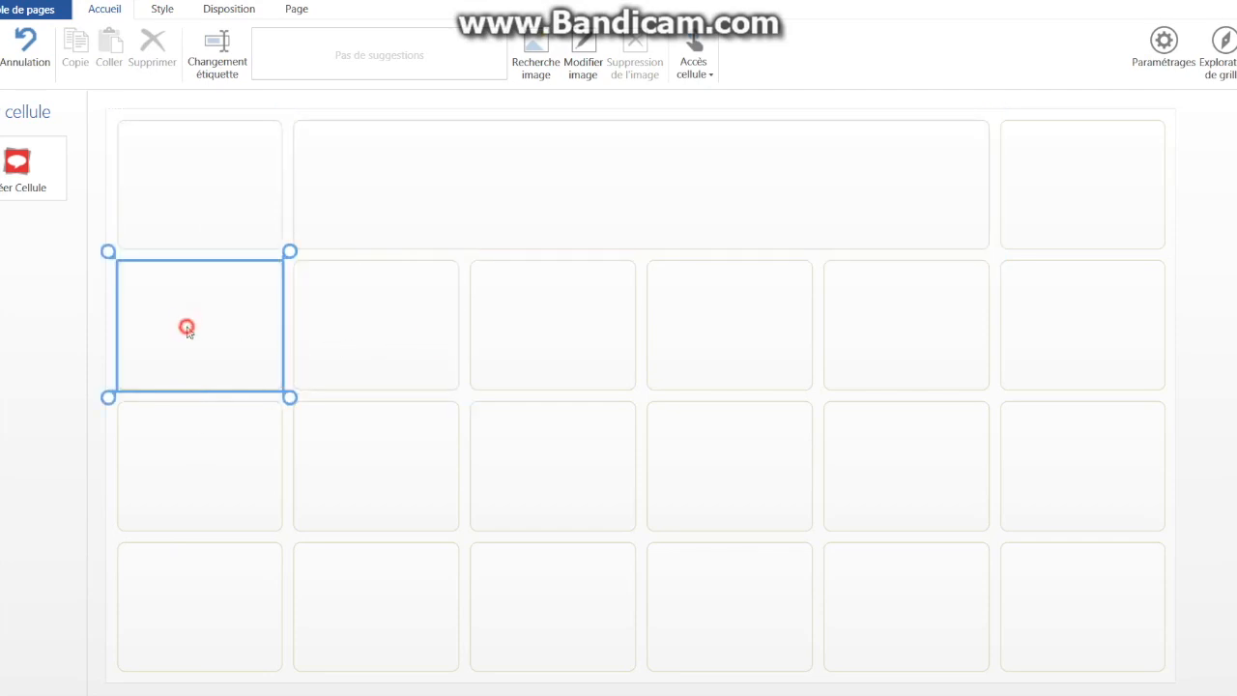
{"action": "left_click", "coordinate": [217, 10]}
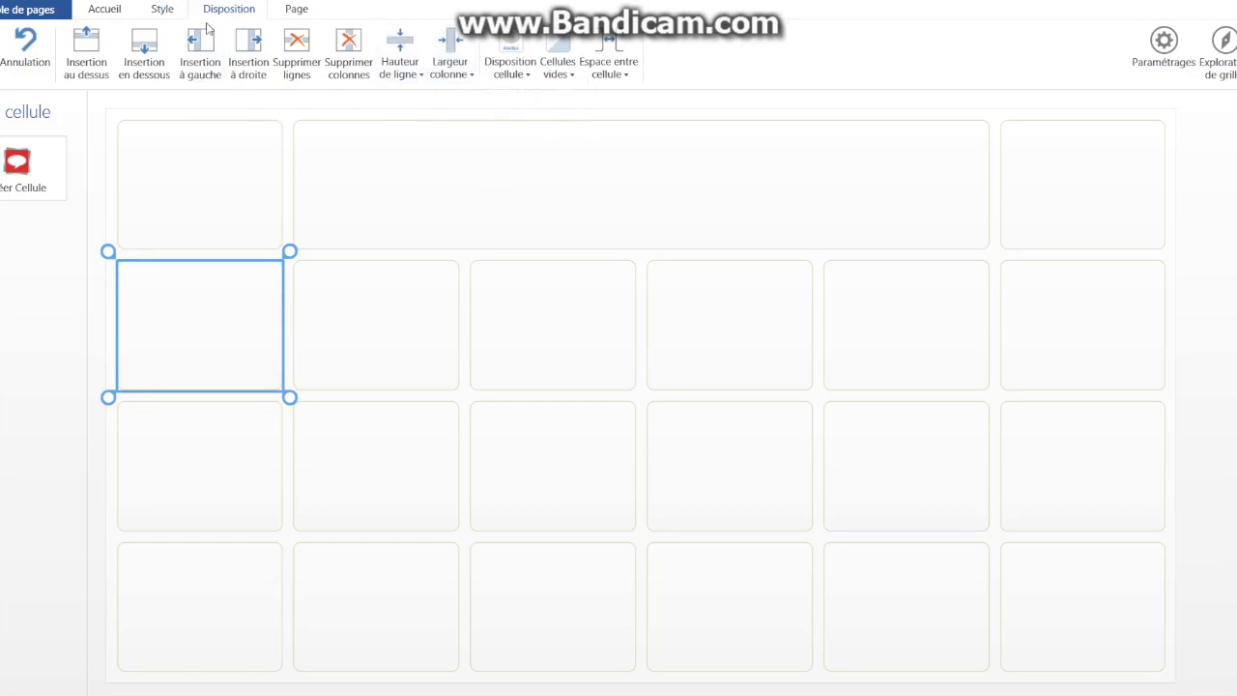
{"action": "left_click", "coordinate": [296, 9]}
{"action": "left_click", "coordinate": [242, 9]}
{"action": "left_click", "coordinate": [111, 10]}
- Create a text-writing cell "oui" with the nodding face image in the first cell of the second row
{"action": "left_click", "coordinate": [216, 280]}
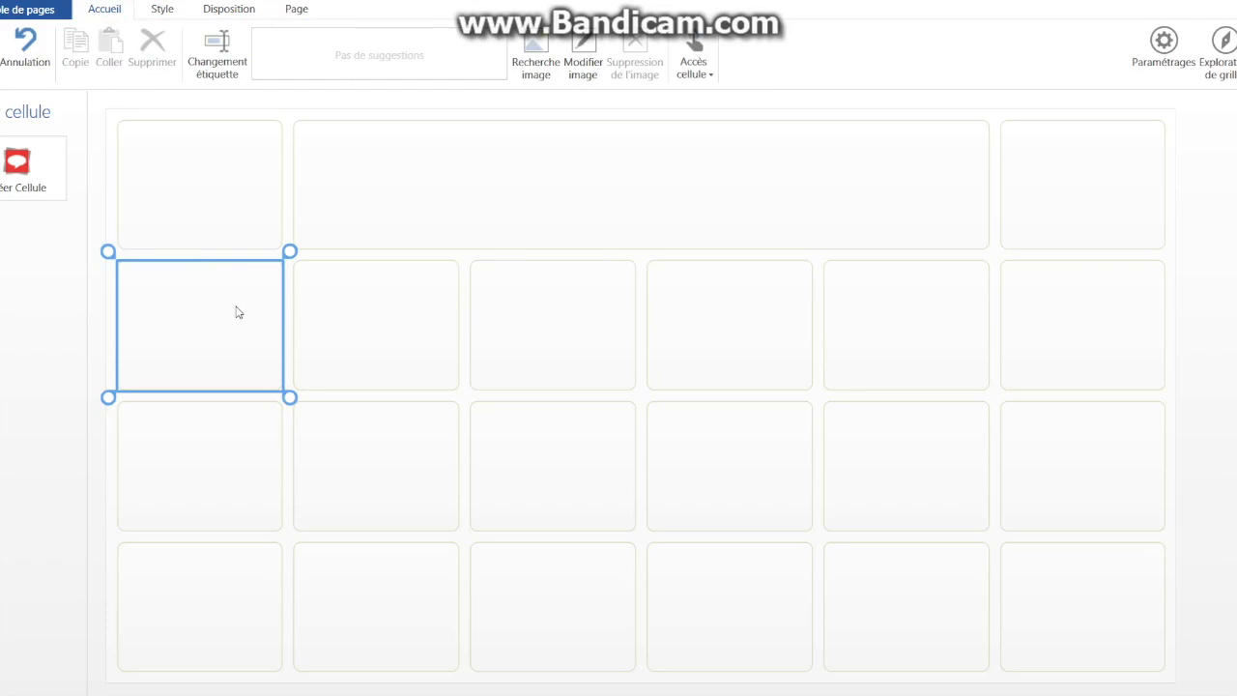
{"action": "left_click", "coordinate": [50, 188]}
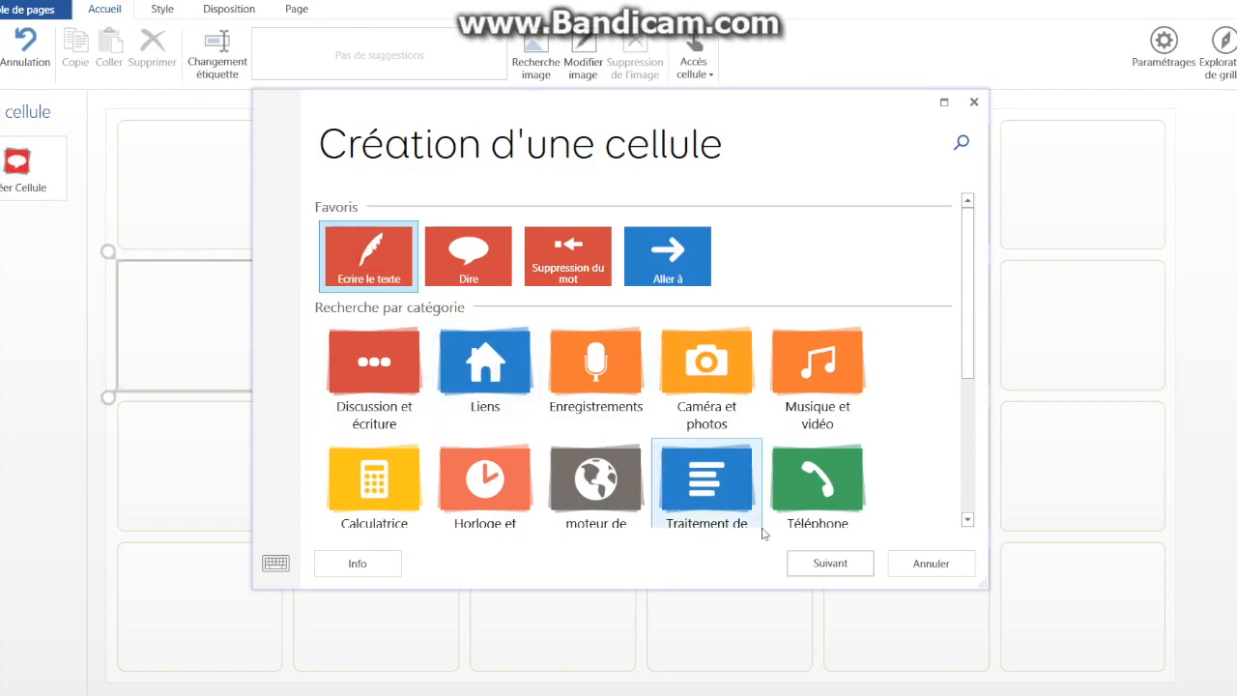
{"action": "left_click", "coordinate": [831, 564]}
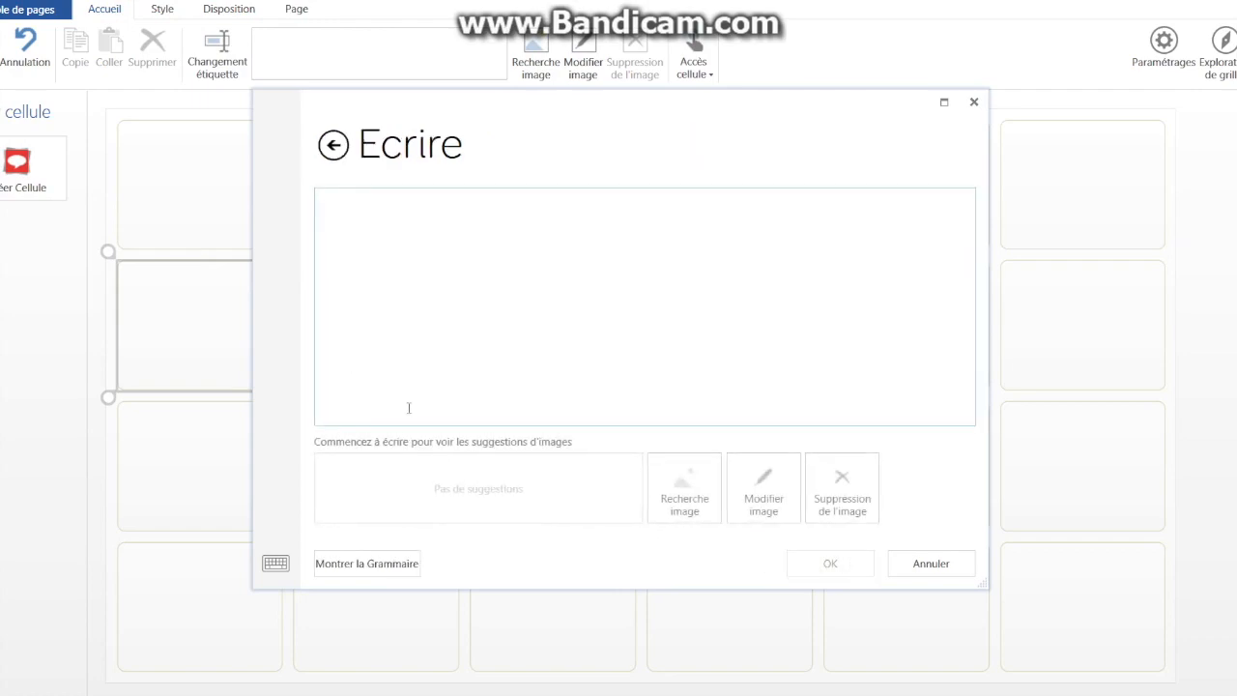
{"action": "type", "text": "oui"}
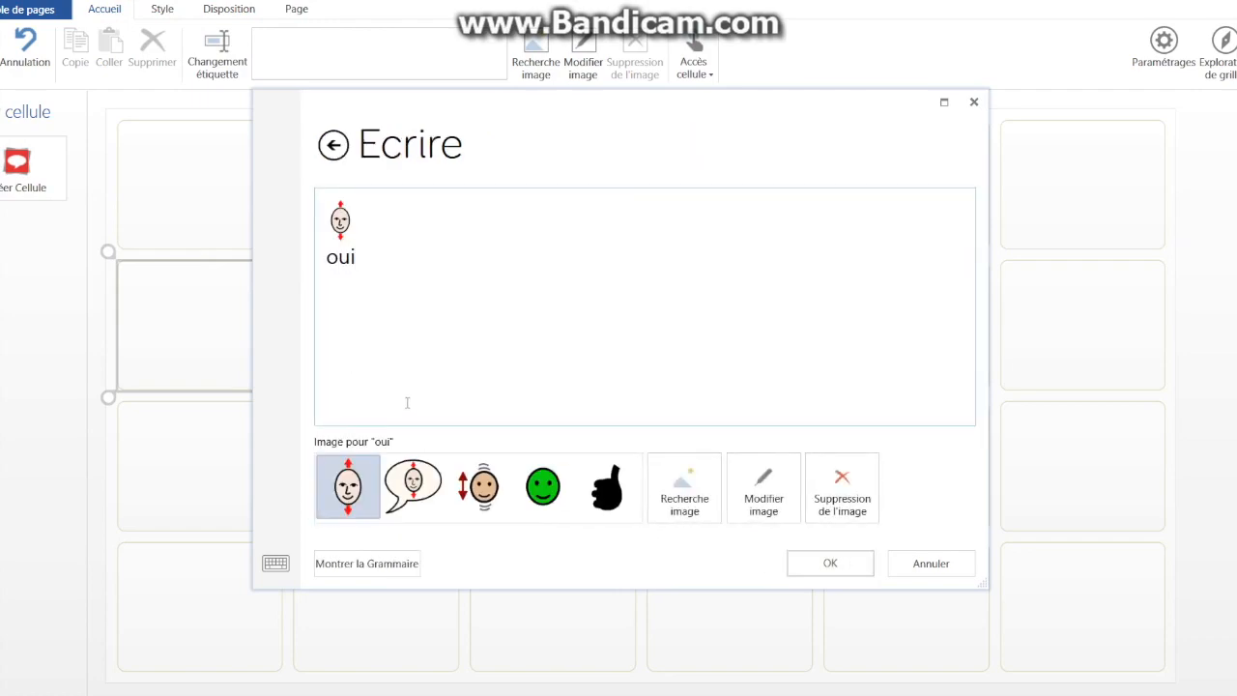
{"action": "left_click", "coordinate": [830, 564]}
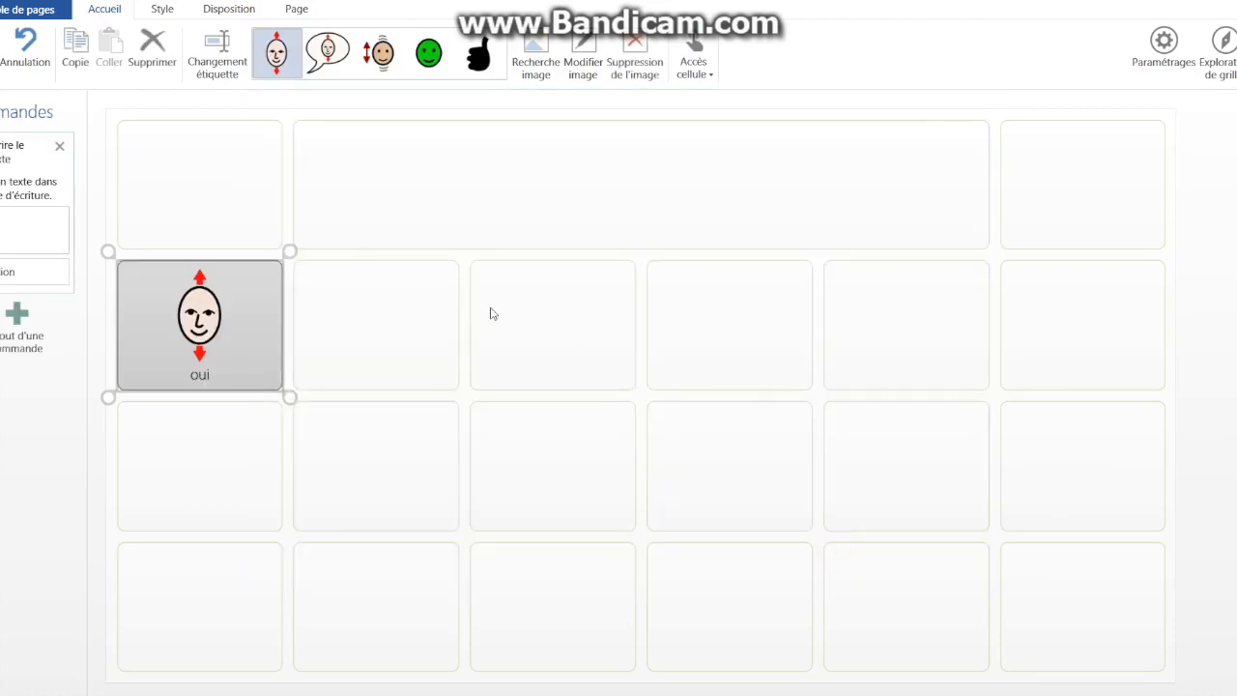
- Create a text-writing cell "non" with the head-shaking face image in the second cell of the second row
{"action": "left_click", "coordinate": [420, 310]}
{"action": "left_click", "coordinate": [30, 189]}
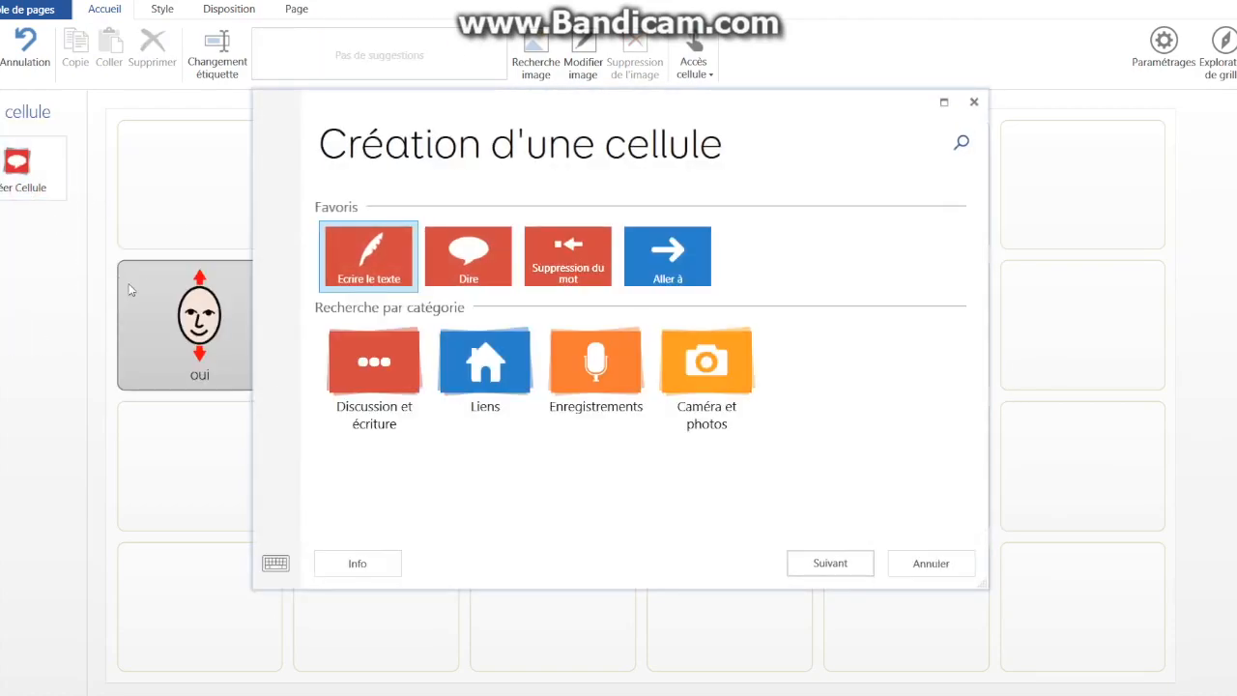
{"action": "left_click", "coordinate": [377, 260]}
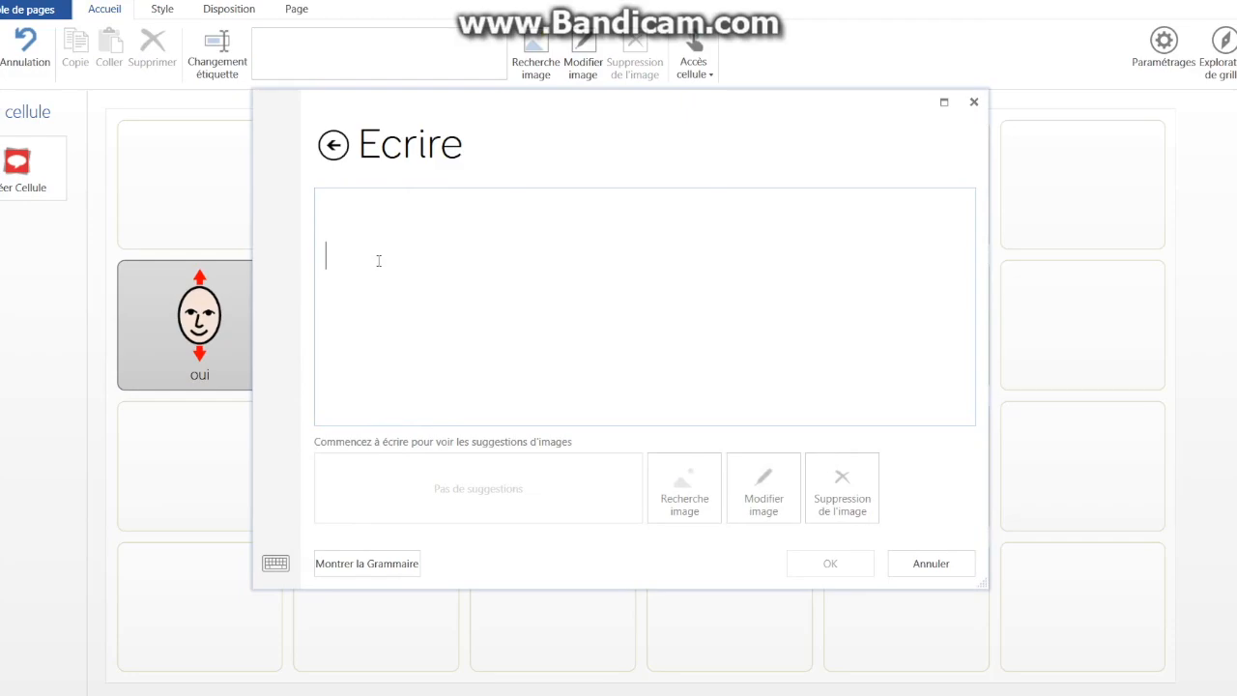
{"action": "type", "text": "non"}
{"action": "left_click", "coordinate": [417, 488]}
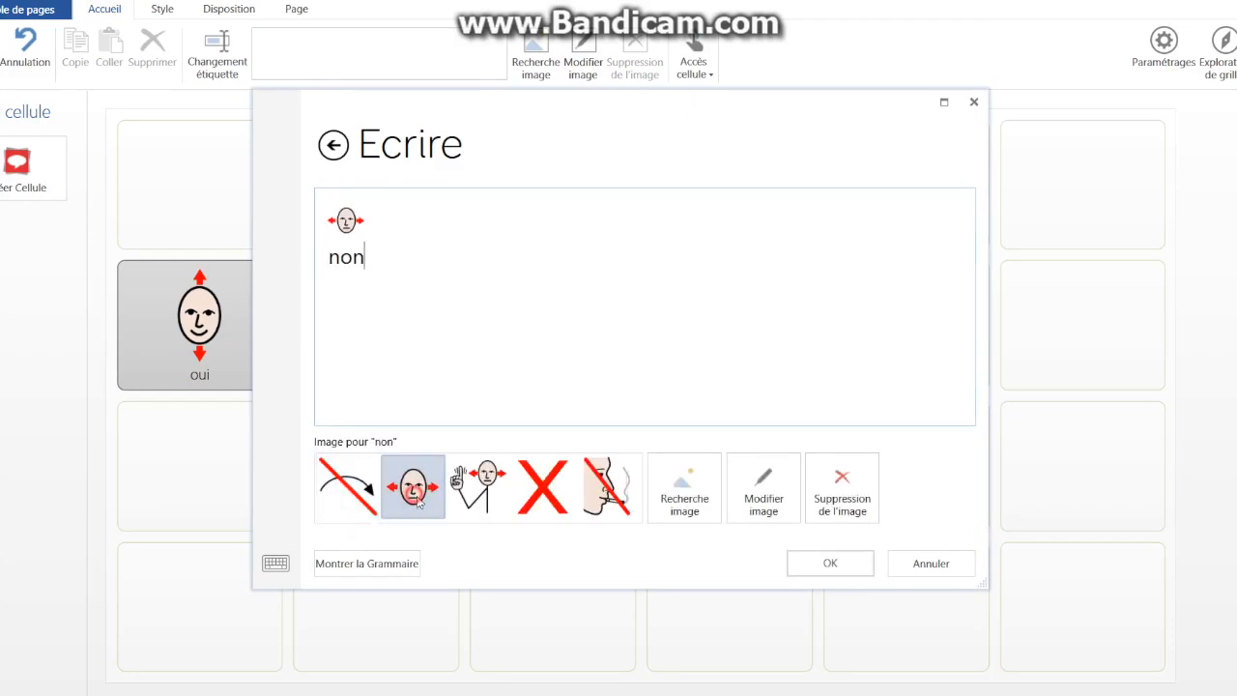
{"action": "left_click", "coordinate": [835, 566]}
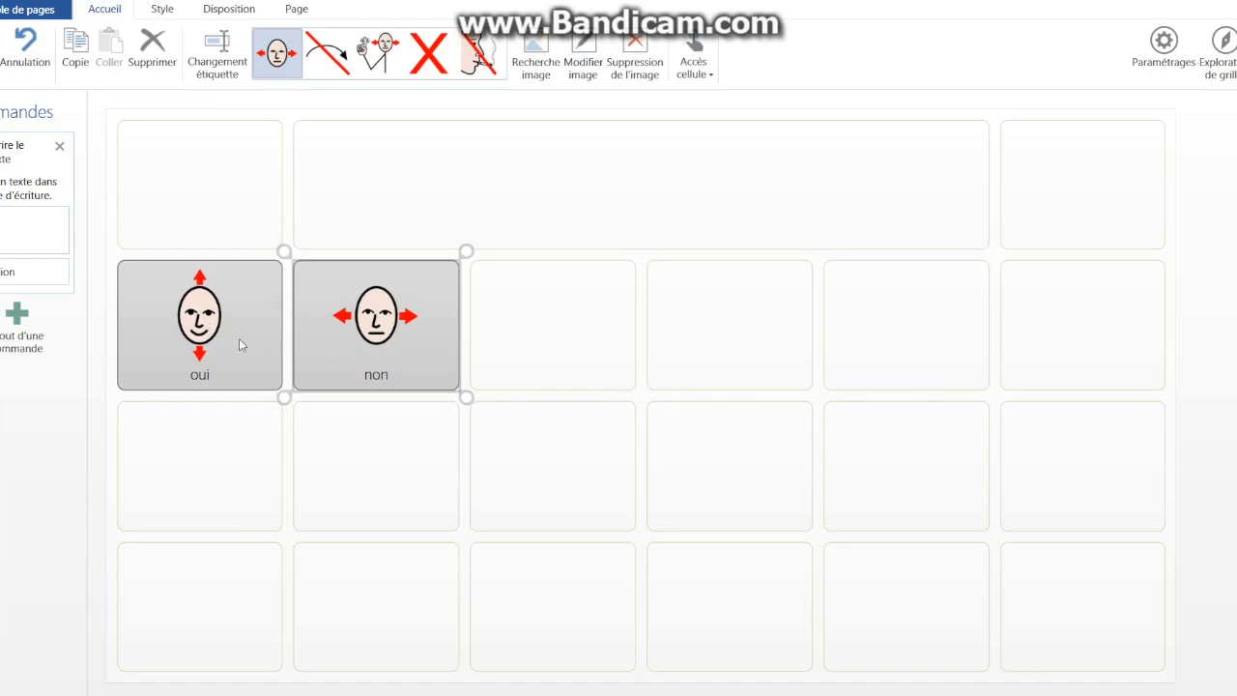
- Move the "oui" cell to the first cell of the top row and the "non" cell to that row's last cell
{"action": "left_click_drag", "start_coordinate": [238, 339], "coordinate": [244, 198]}
{"action": "left_click_drag", "start_coordinate": [349, 339], "coordinate": [1090, 235]}
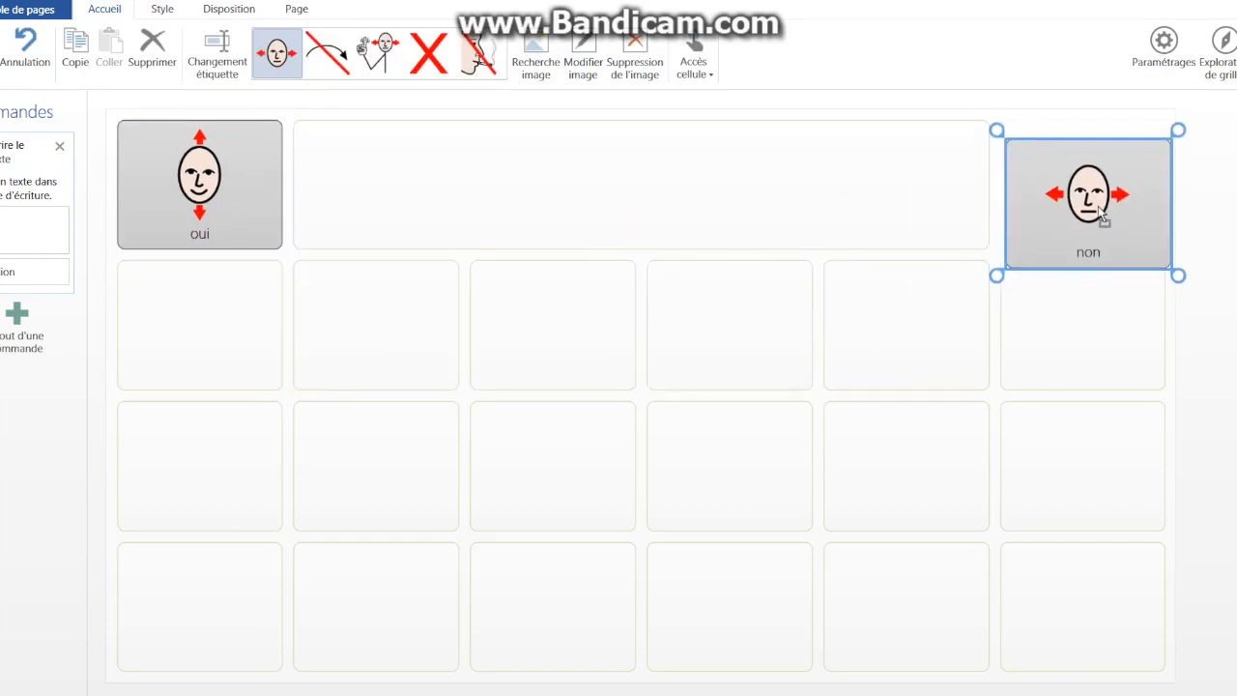
{"action": "left_click", "coordinate": [229, 340]}
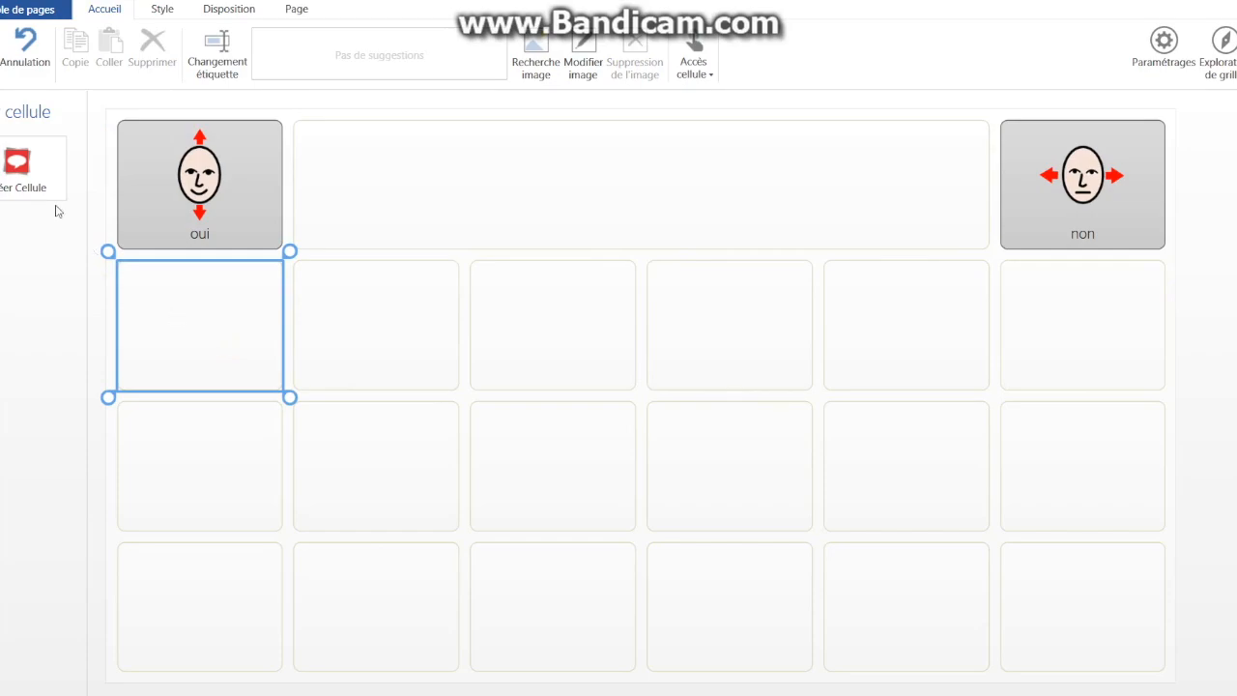
{"action": "left_click", "coordinate": [195, 324]}
{"action": "left_click", "coordinate": [401, 342]}
{"action": "left_click", "coordinate": [585, 342]}
{"action": "left_click", "coordinate": [315, 340]}
{"action": "left_click", "coordinate": [616, 323]}
- Create a text-writing cell "j'ai faim" in the second row's first cell, using the image of a face thinking of an apple
{"action": "left_click", "coordinate": [246, 296]}
{"action": "left_click", "coordinate": [40, 162]}
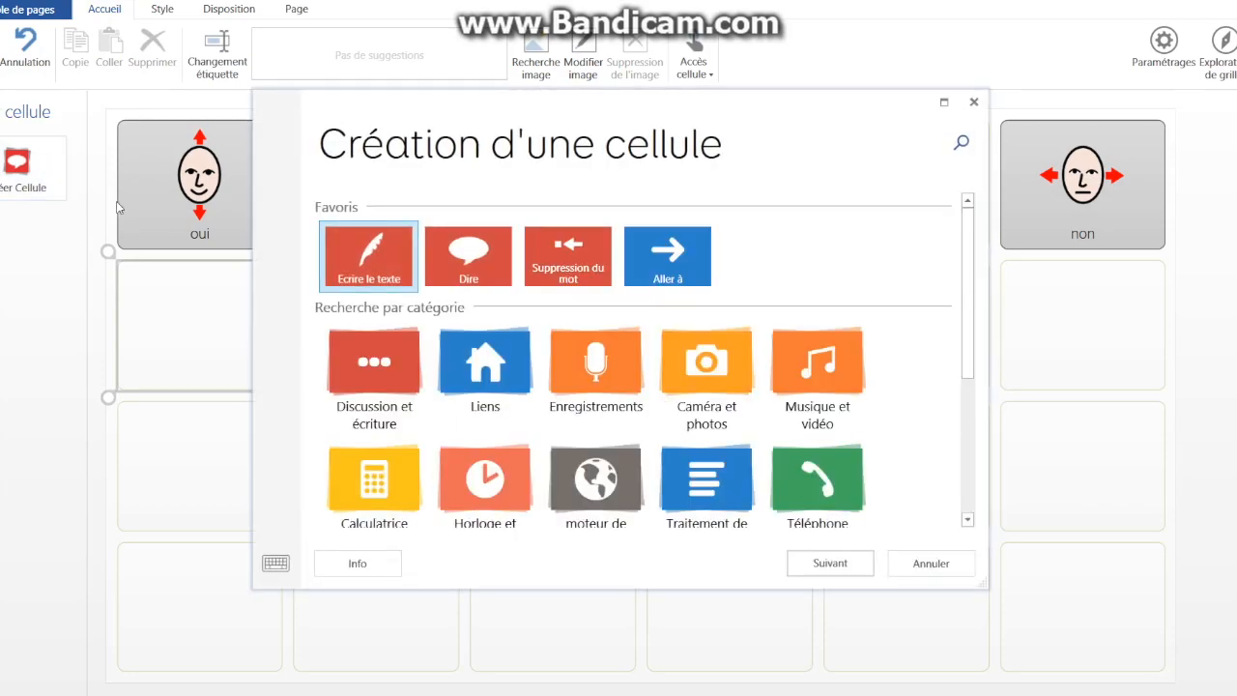
{"action": "left_click", "coordinate": [835, 572]}
{"action": "type", "text": "j'ai"}
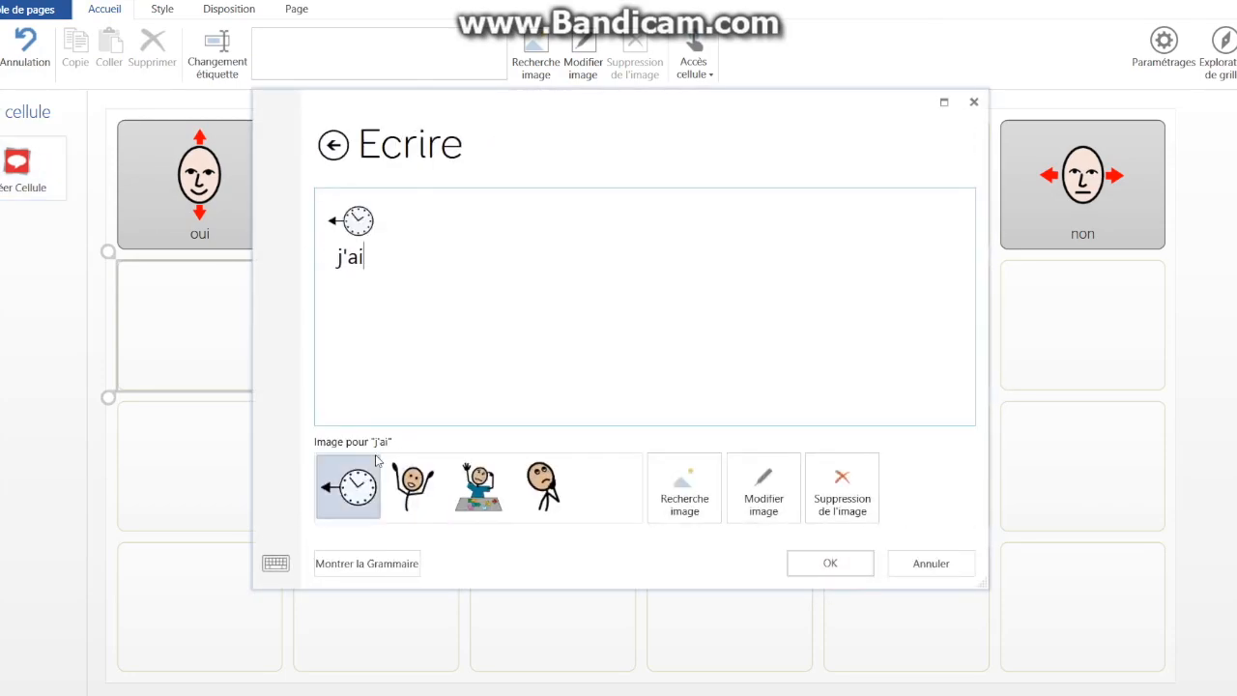
{"action": "type", "text": " faim"}
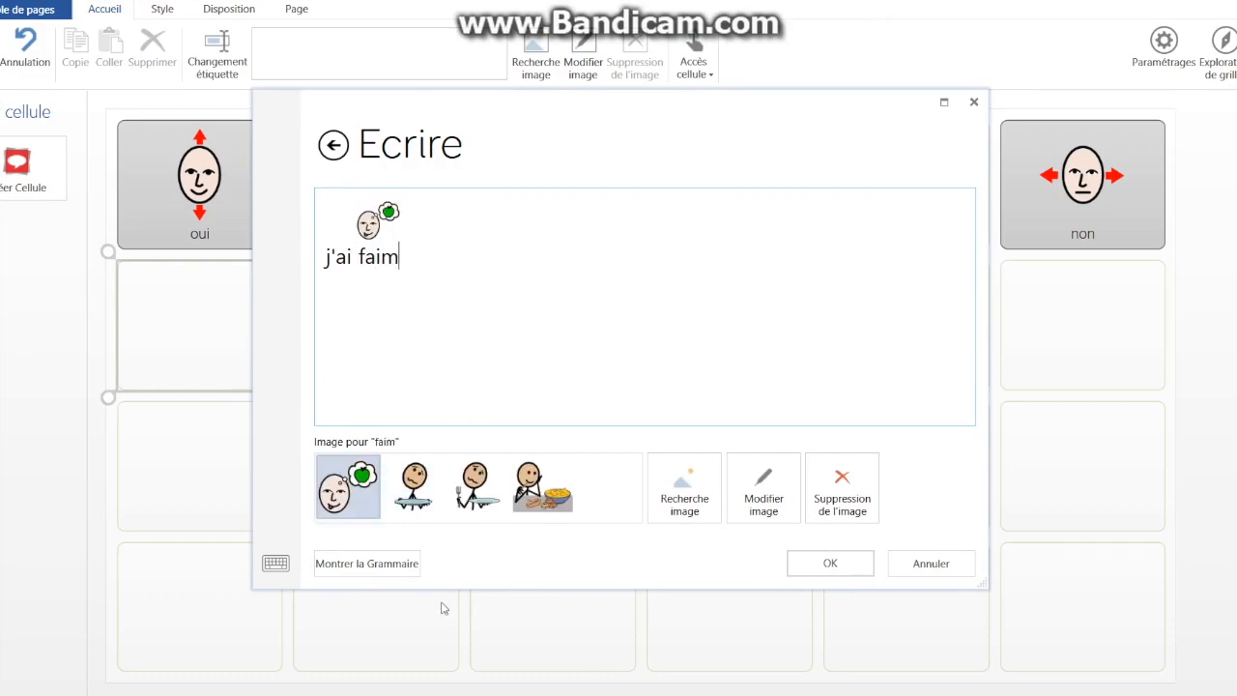
{"action": "left_click", "coordinate": [401, 517]}
{"action": "key", "text": "Right"}
{"action": "key", "text": "Right"}
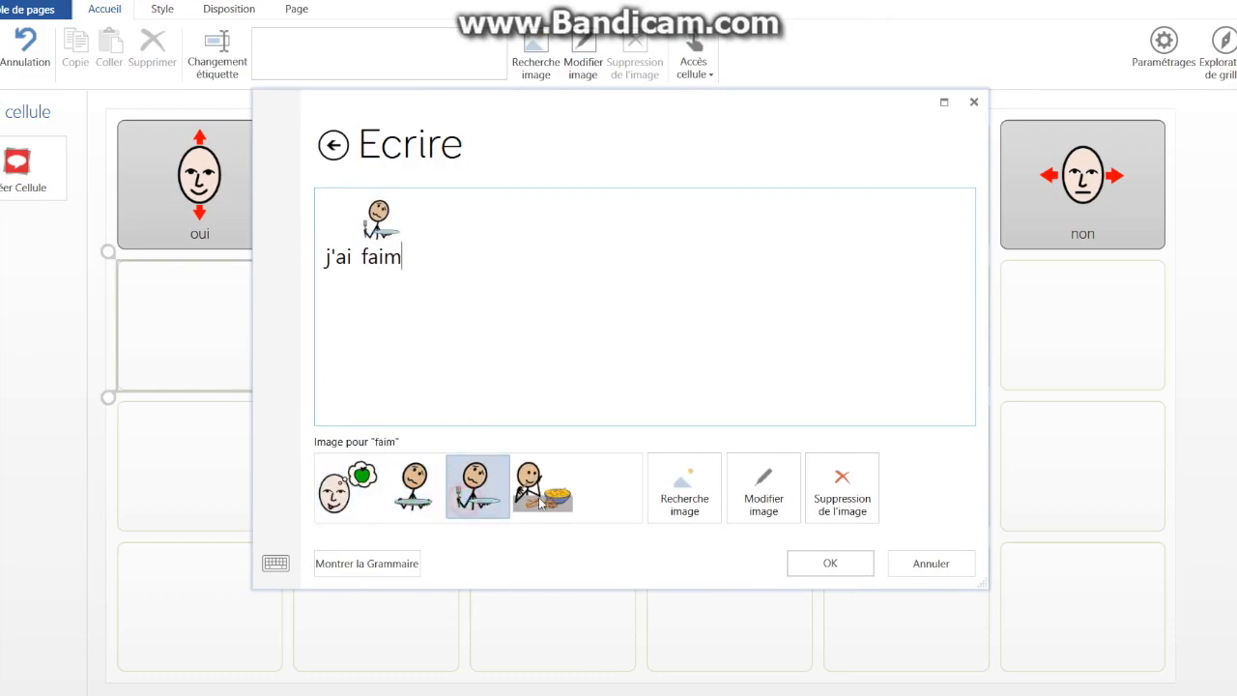
{"action": "left_click", "coordinate": [350, 482]}
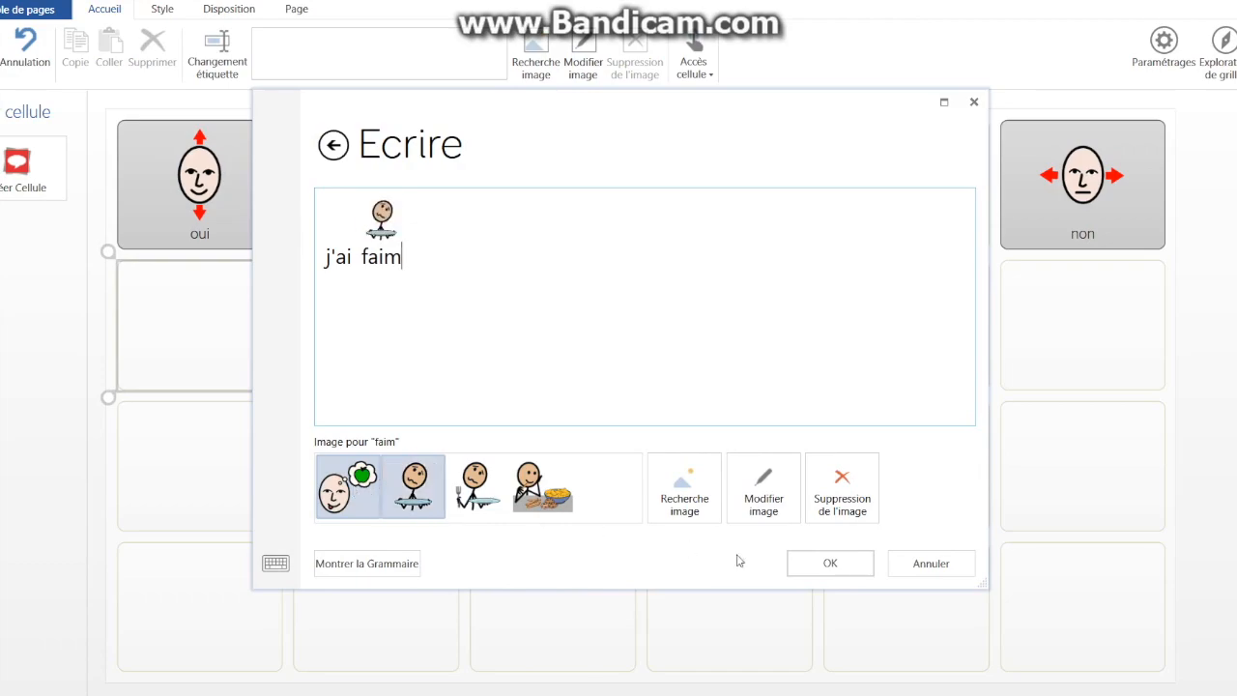
{"action": "left_click", "coordinate": [816, 565]}
- Create a text-writing cell "j'ai soif" with the suggested drink image in the second cell of the second row
{"action": "left_click", "coordinate": [361, 326]}
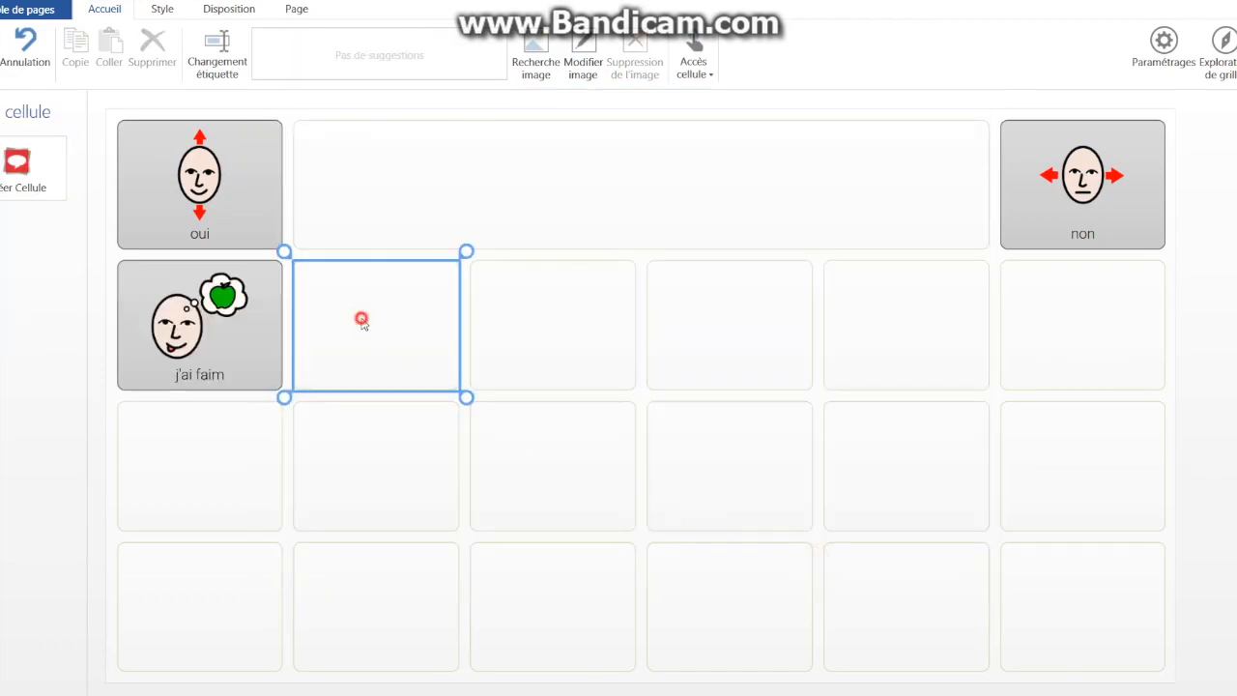
{"action": "left_click", "coordinate": [64, 191]}
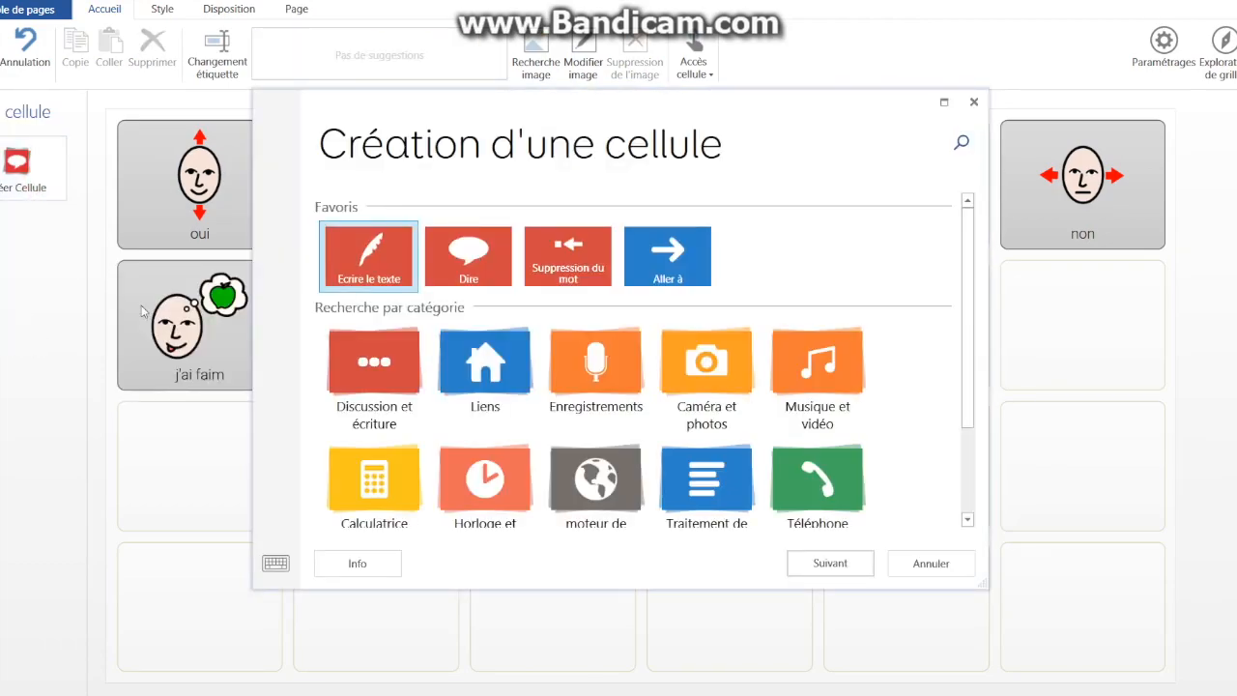
{"action": "left_click", "coordinate": [398, 270]}
{"action": "left_click", "coordinate": [830, 563]}
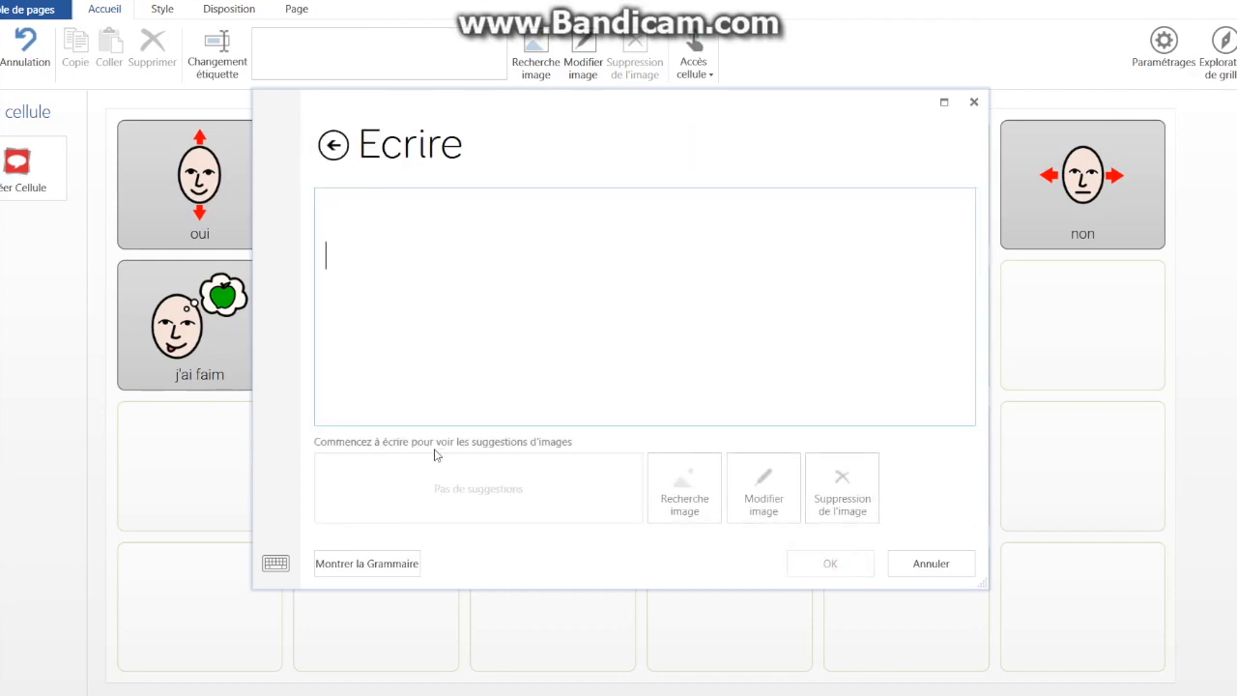
{"action": "type", "text": "j'ai soif"}
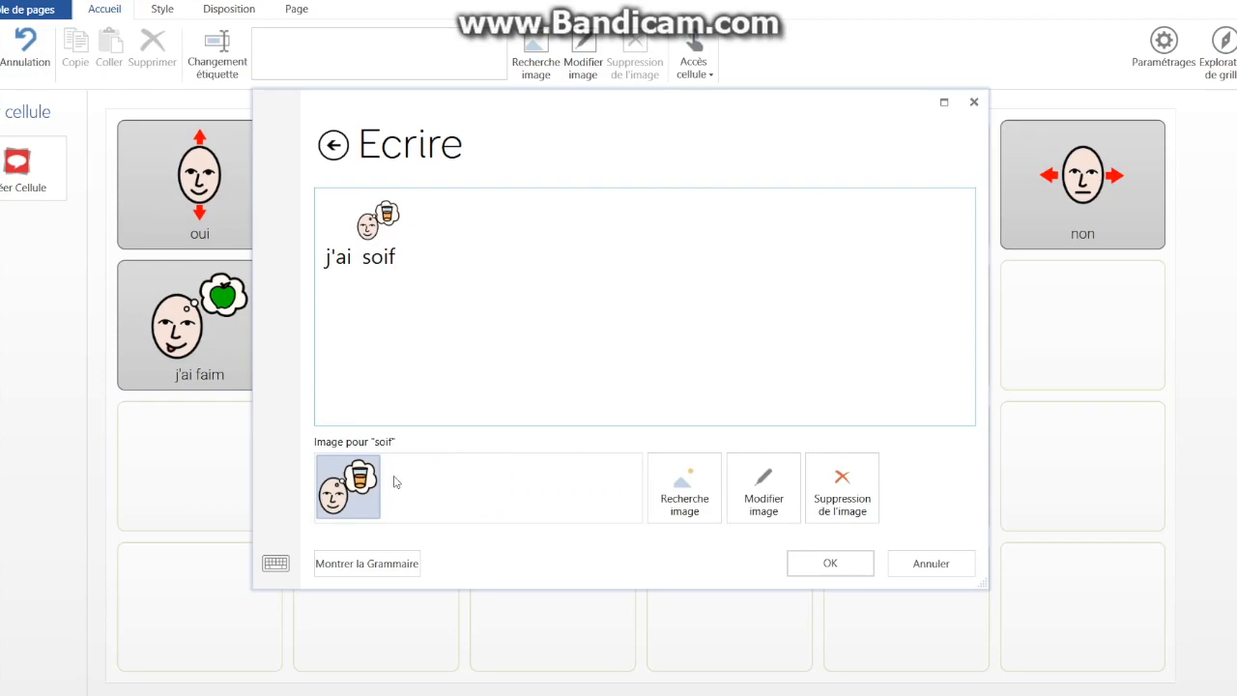
{"action": "left_click", "coordinate": [825, 563]}
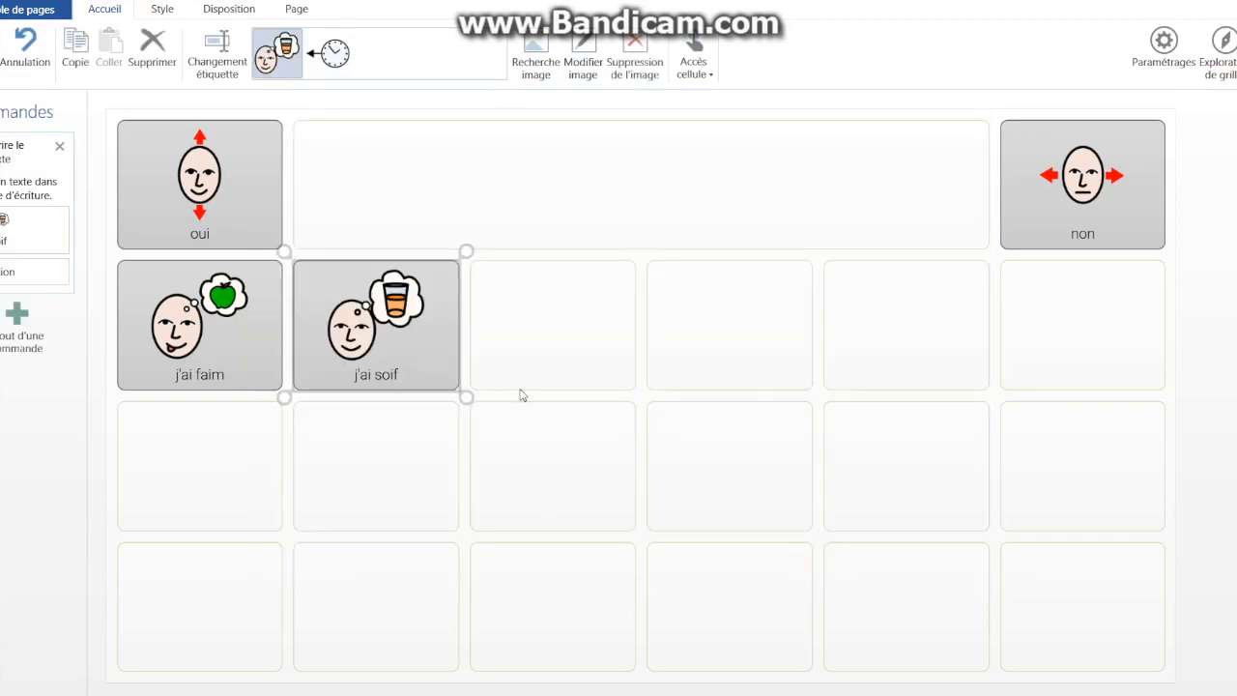
- Create a text-writing cell "j'ai mal" with the painful torso image in the third cell of the second row
{"action": "left_click", "coordinate": [539, 353]}
{"action": "left_click", "coordinate": [17, 164]}
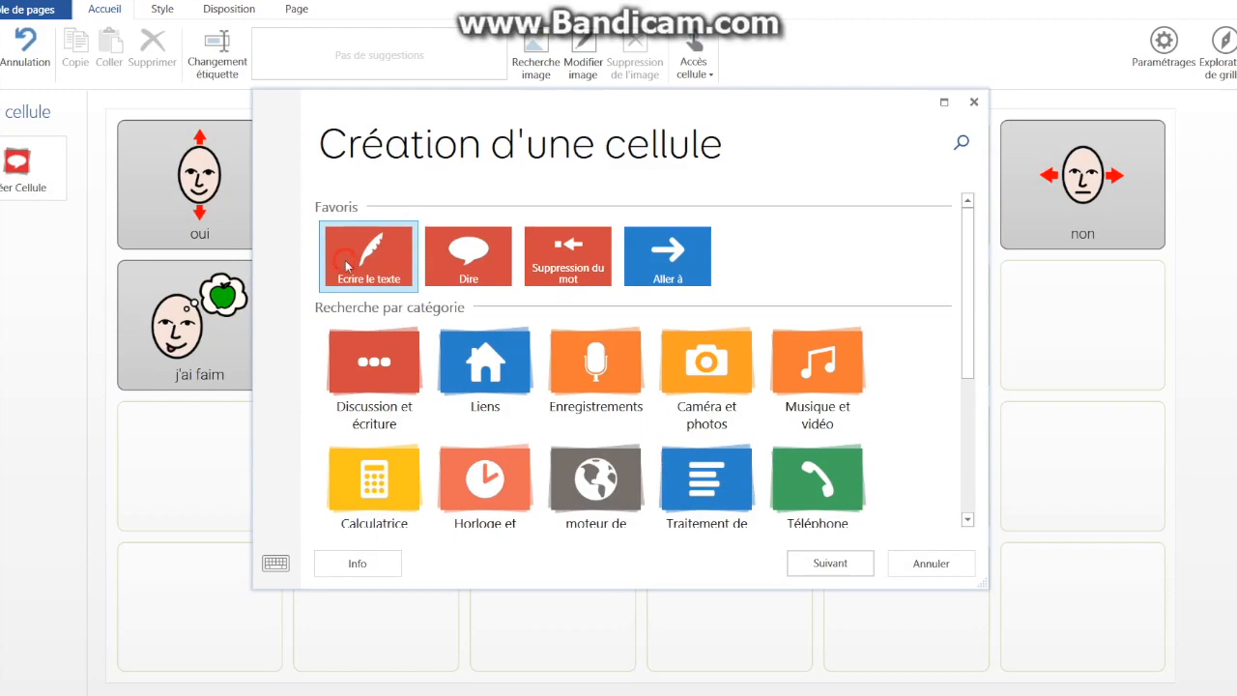
{"action": "left_click", "coordinate": [841, 564]}
{"action": "left_click", "coordinate": [529, 389]}
{"action": "type", "text": "j'ai mal"}
{"action": "left_click", "coordinate": [847, 569]}
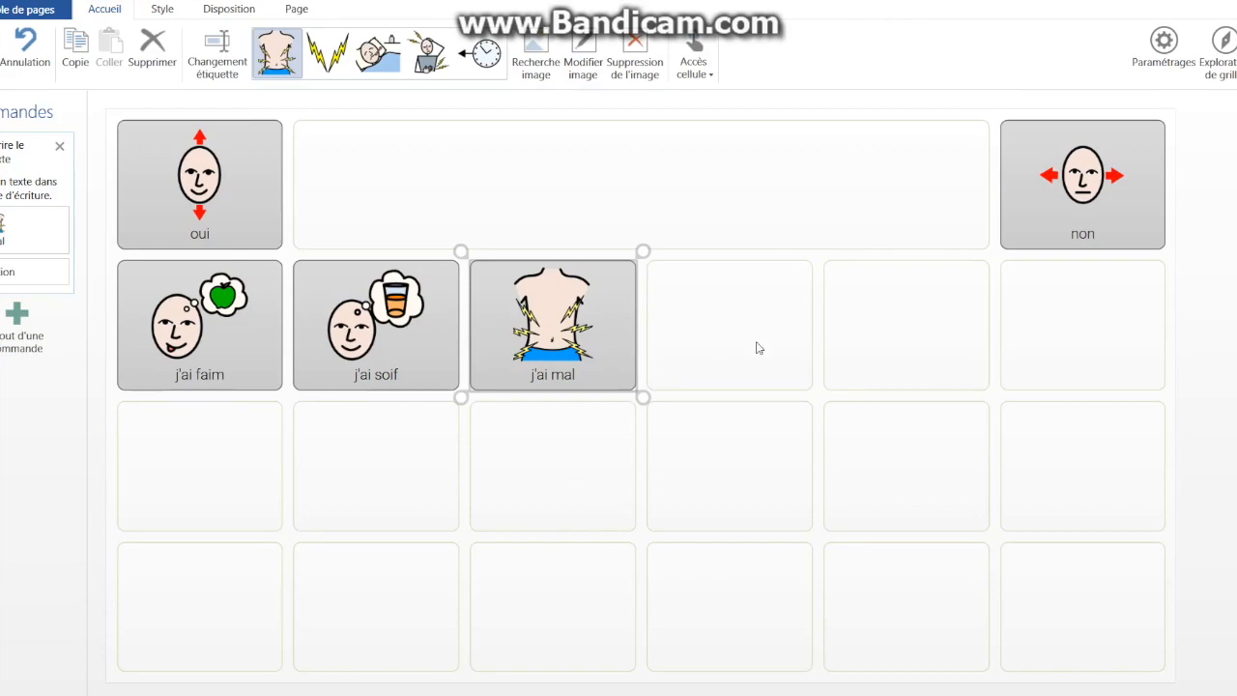
- Start a text-writing cell in the third row's first cell with the text "je veux parler à"
{"action": "double_click", "coordinate": [246, 441]}
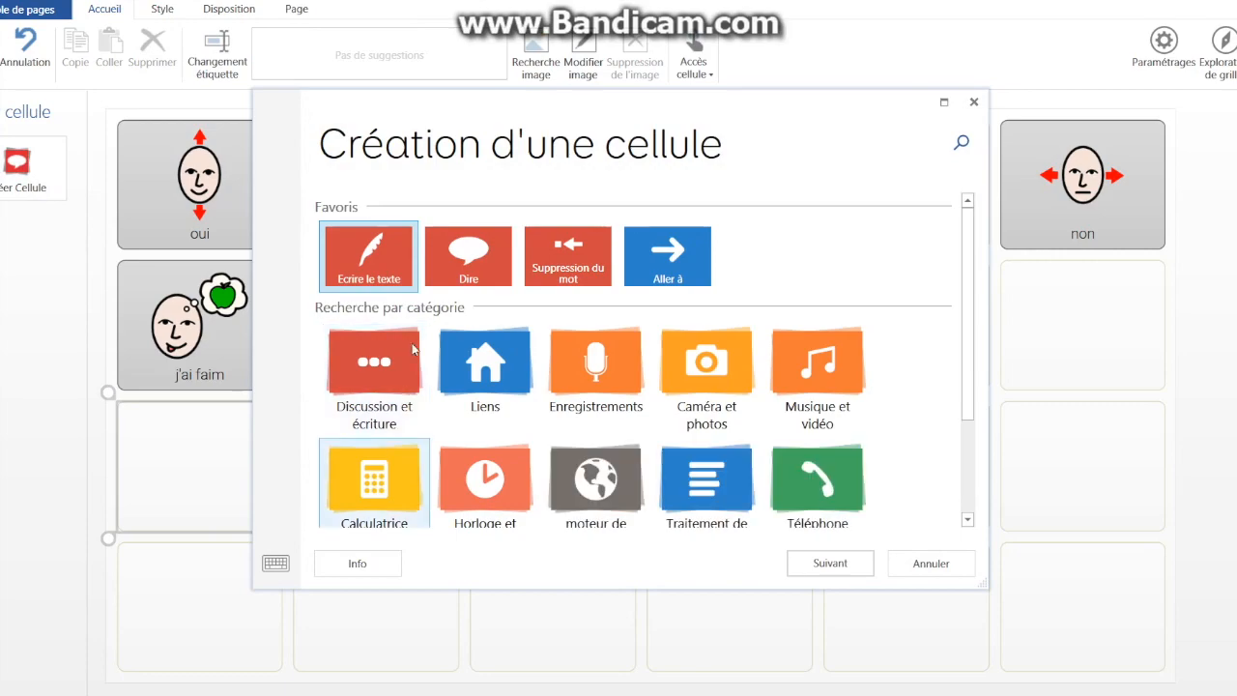
{"action": "left_click", "coordinate": [823, 567]}
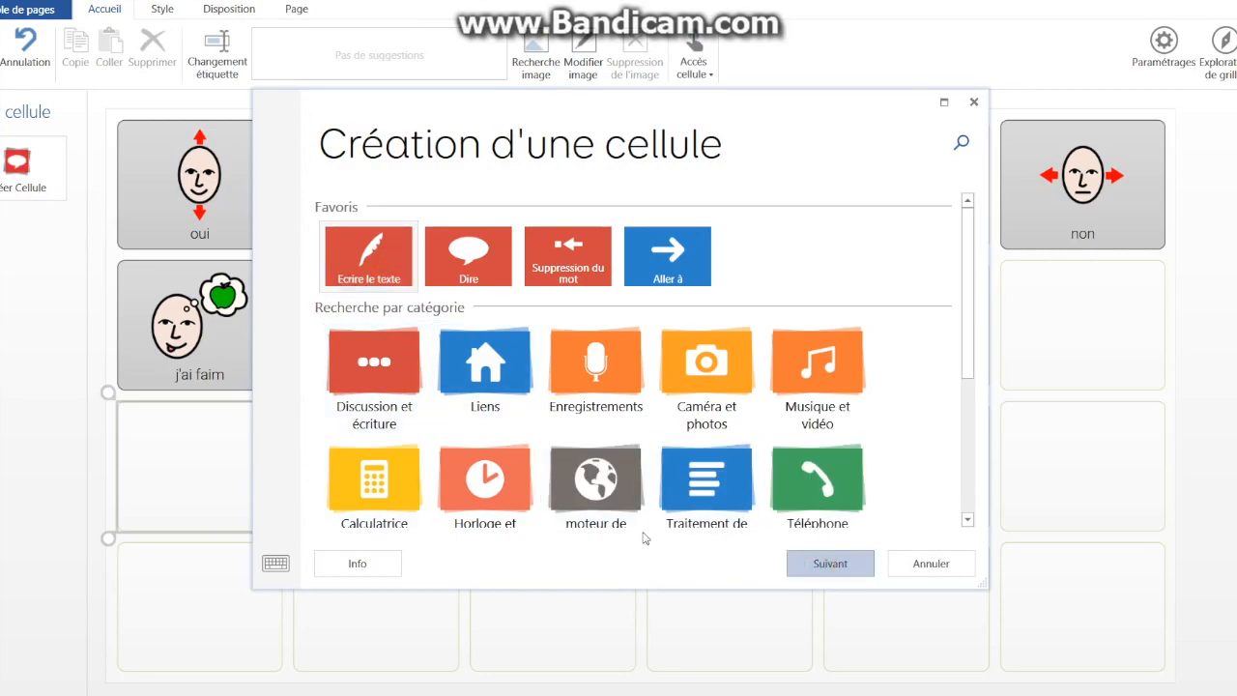
{"action": "type", "text": "je vo"}
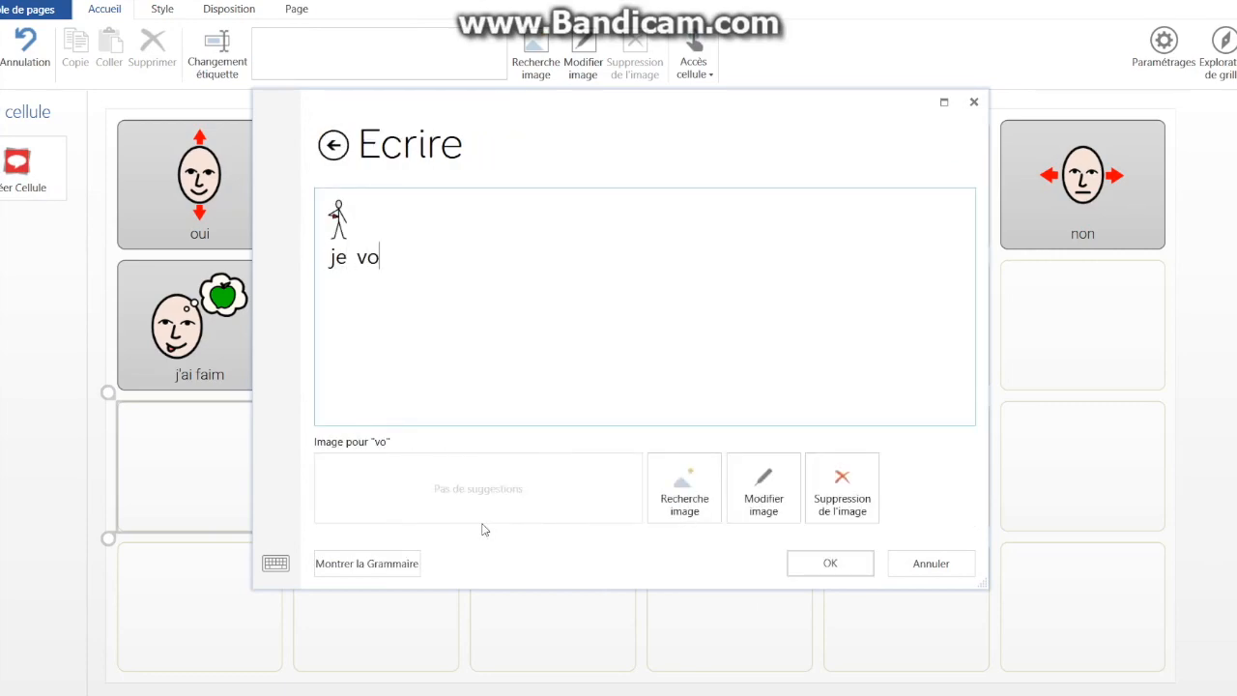
{"action": "key", "text": "BackSpace"}
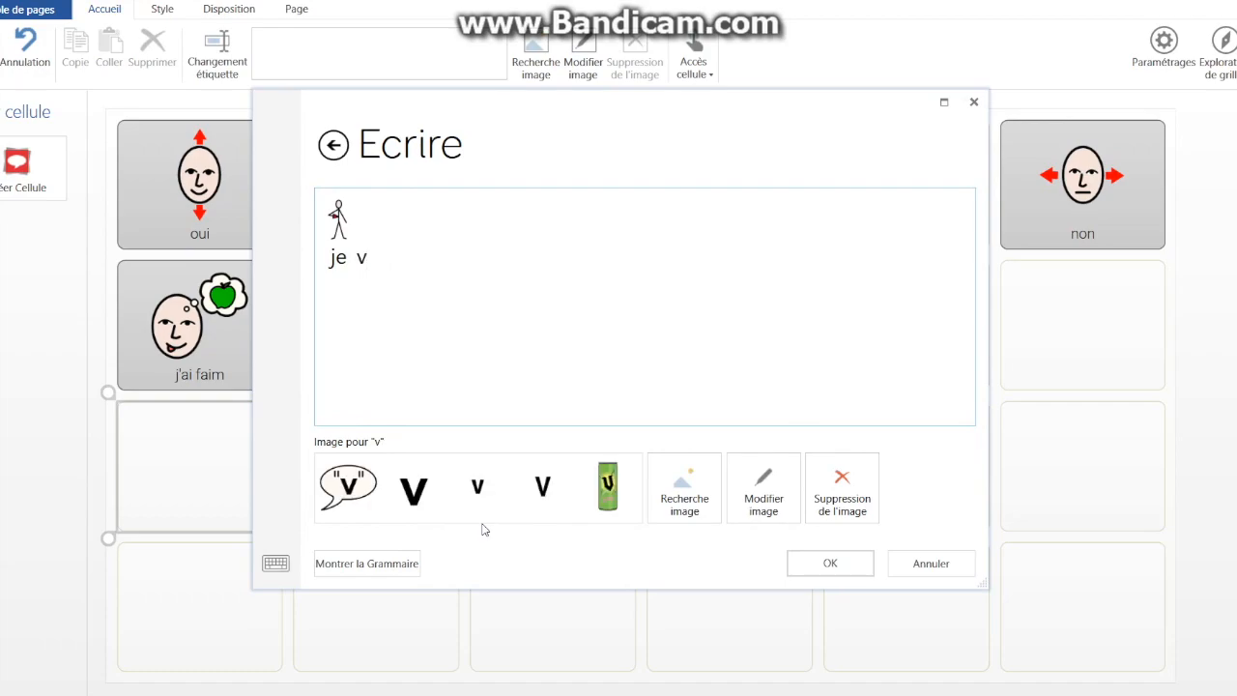
{"action": "key", "text": "BackSpace"}
{"action": "type", "text": "veux parler à"}
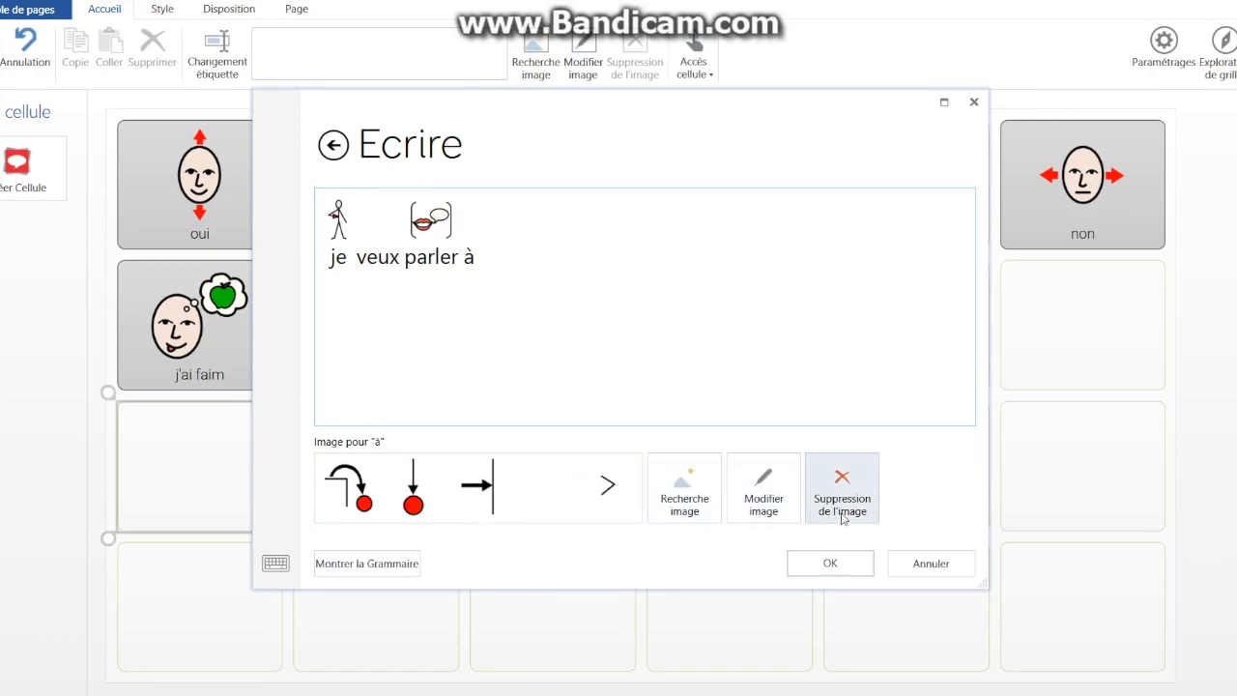
- Search the symbols for "parler", assign the "exprimer" symbol to the word "à", and finish creating the cell
{"action": "left_click", "coordinate": [682, 486]}
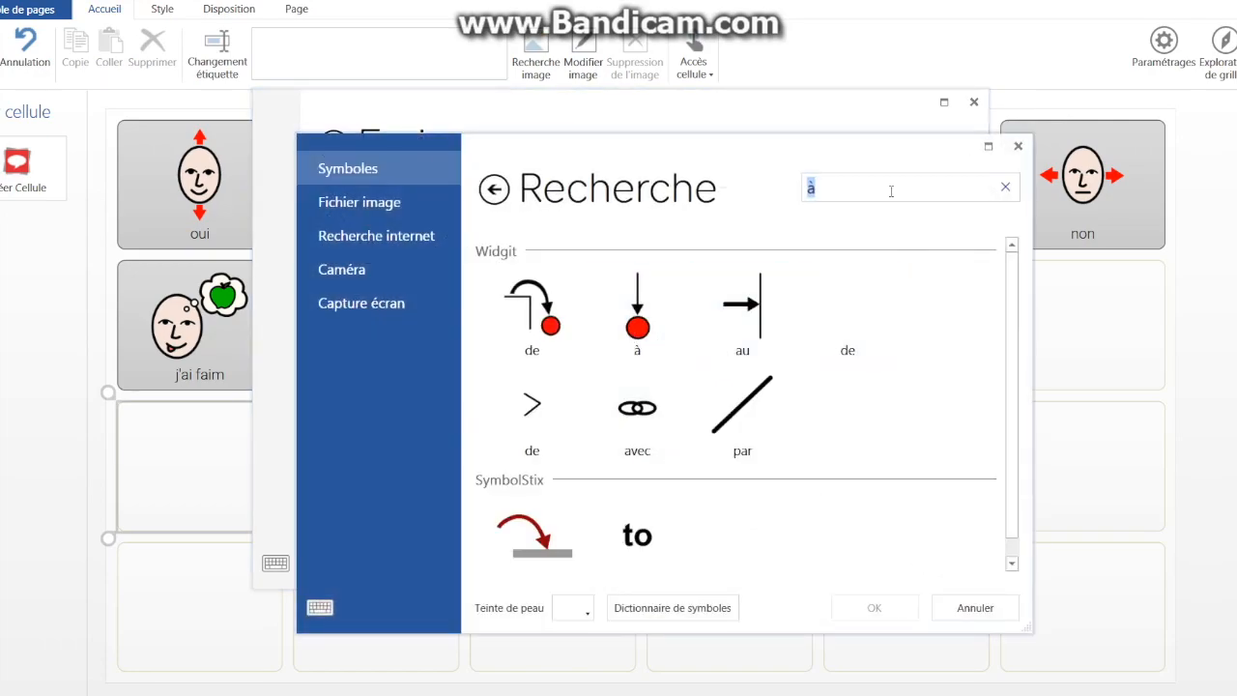
{"action": "type", "text": "parler"}
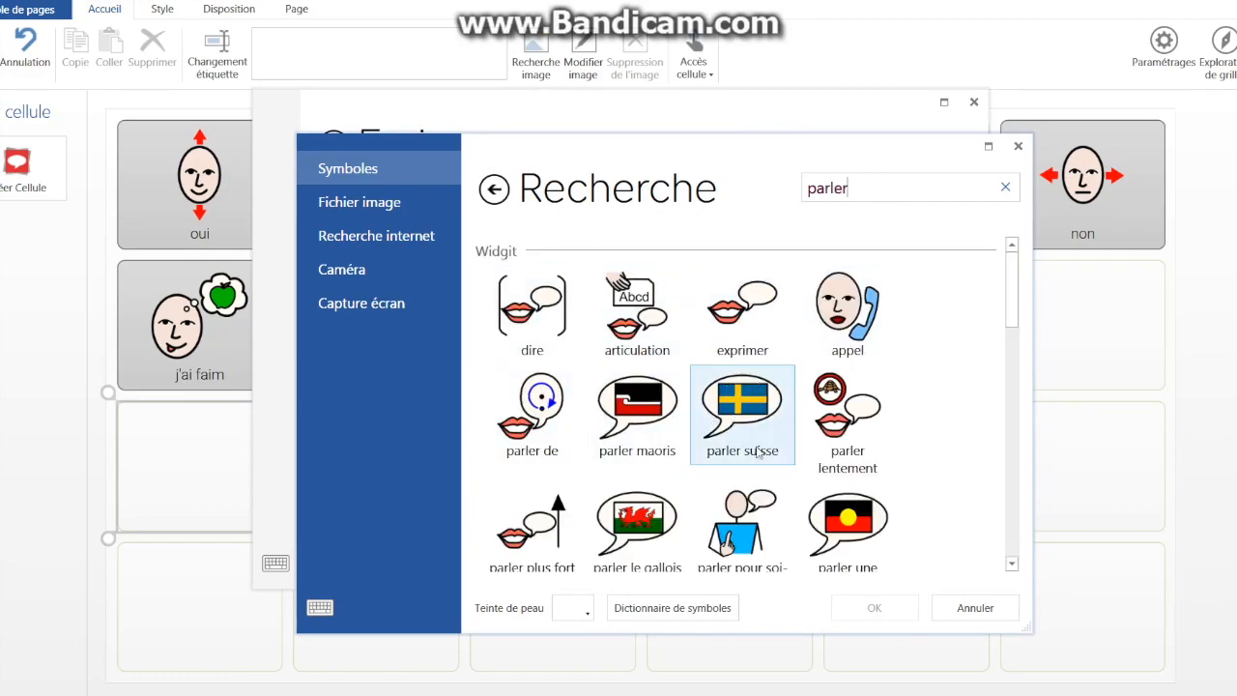
{"action": "scroll", "coordinate": [1009, 377], "scroll_direction": "down", "scroll_amount": 3}
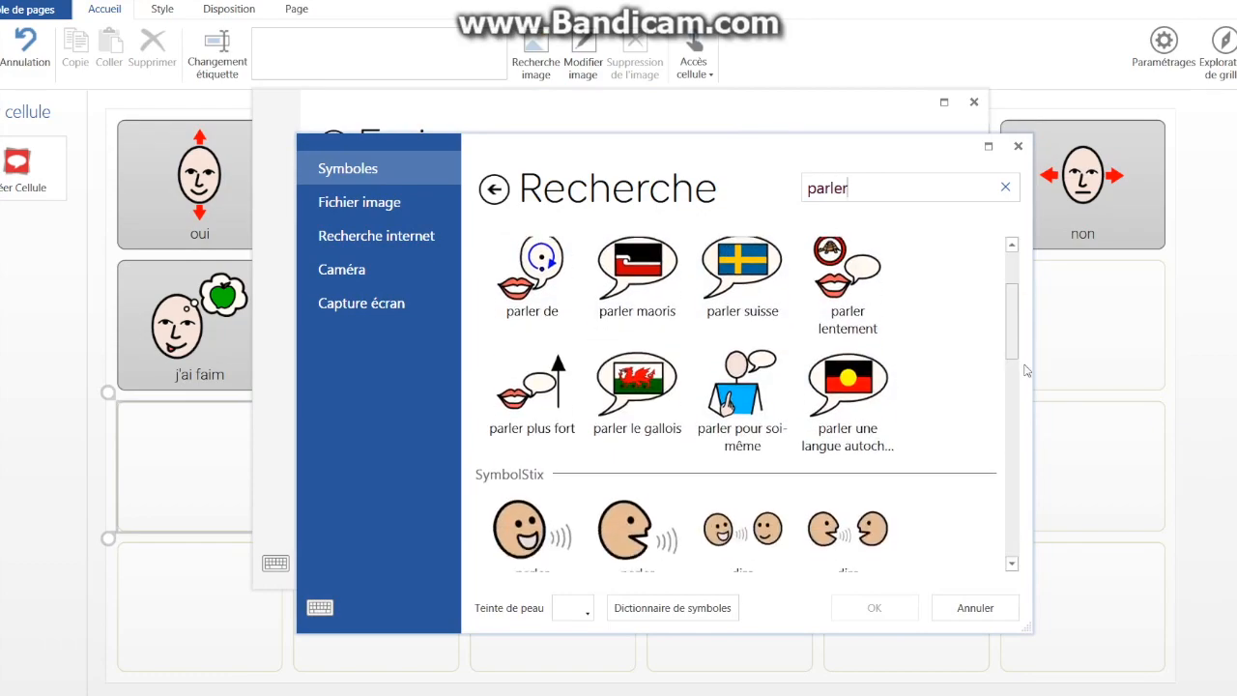
{"action": "scroll", "coordinate": [1029, 380], "scroll_direction": "up", "scroll_amount": 3}
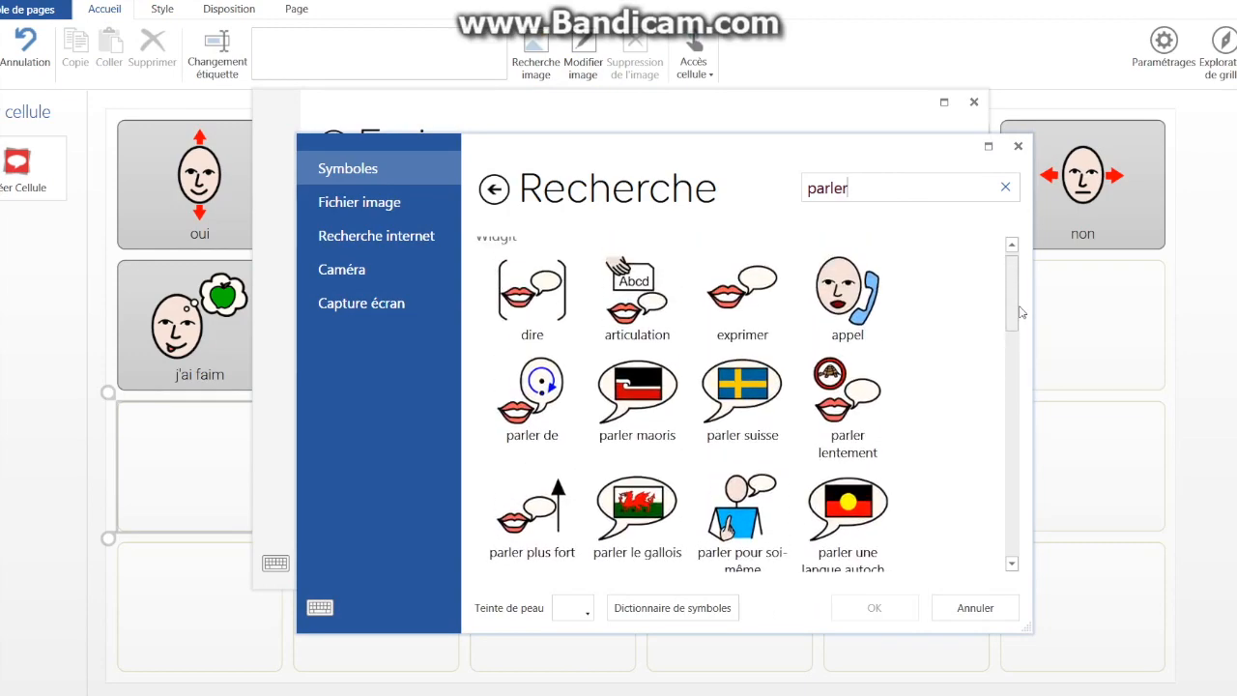
{"action": "scroll", "coordinate": [1021, 319], "scroll_direction": "down", "scroll_amount": 1}
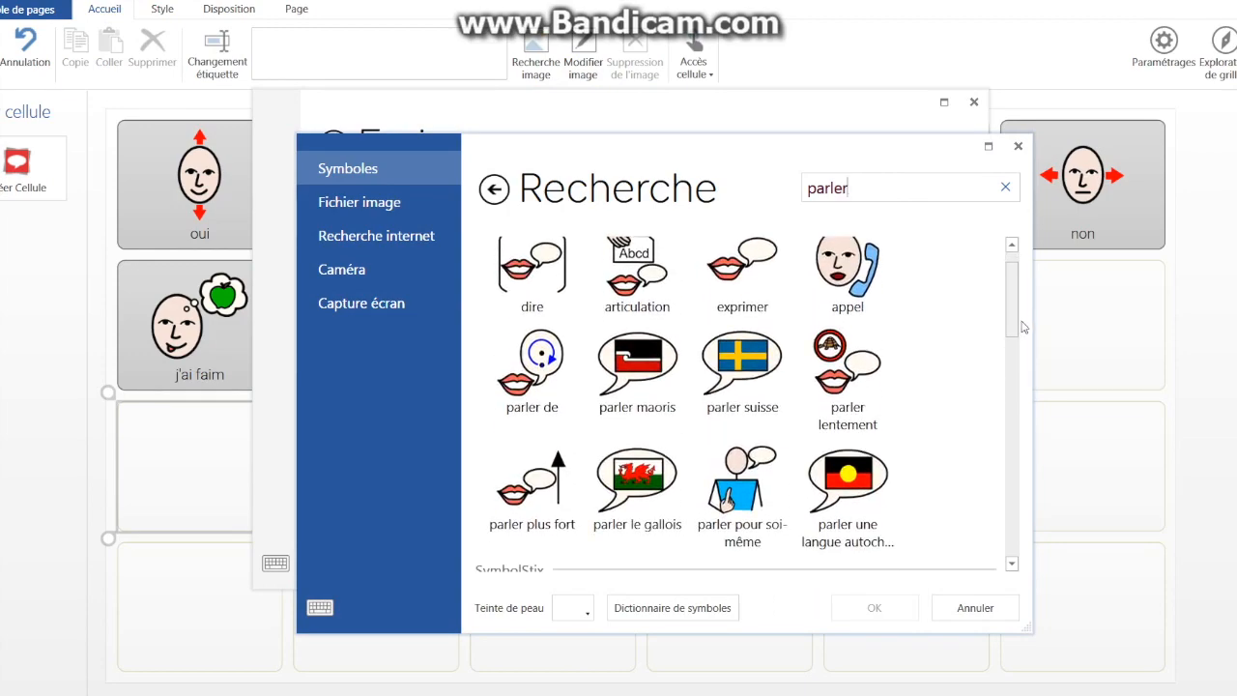
{"action": "scroll", "coordinate": [1022, 325], "scroll_direction": "down", "scroll_amount": 5}
{"action": "scroll", "coordinate": [1044, 422], "scroll_direction": "down", "scroll_amount": 6}
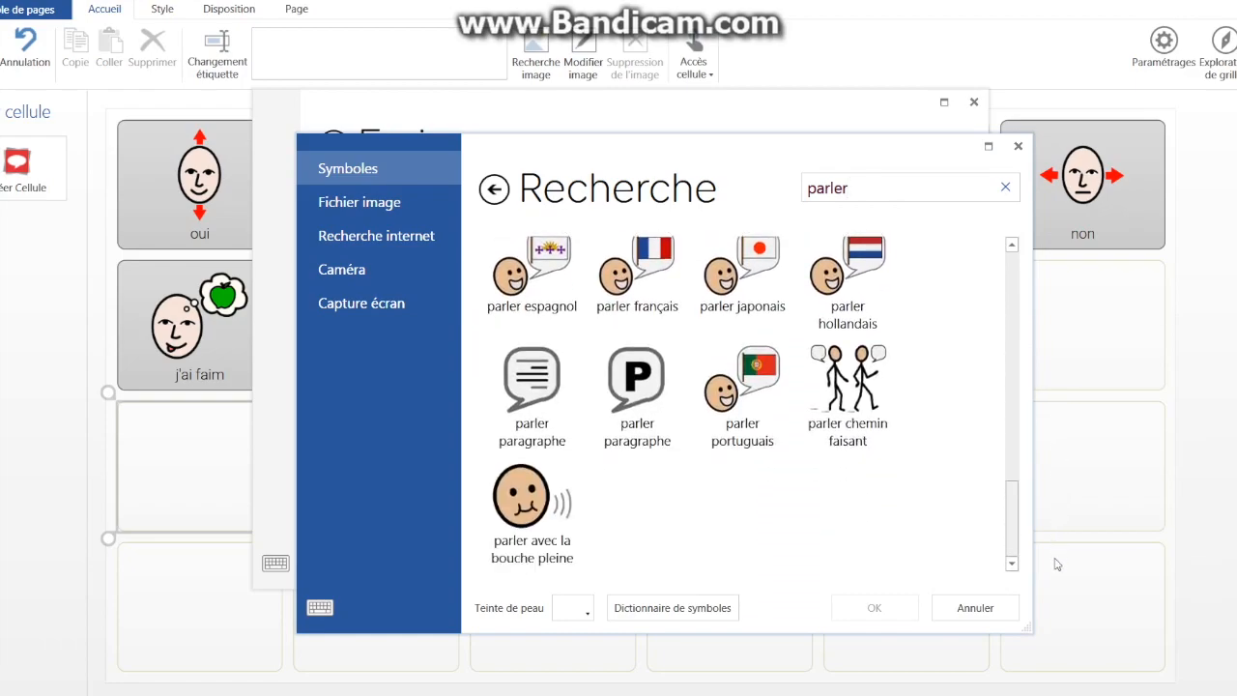
{"action": "scroll", "coordinate": [1055, 562], "scroll_direction": "up", "scroll_amount": 12}
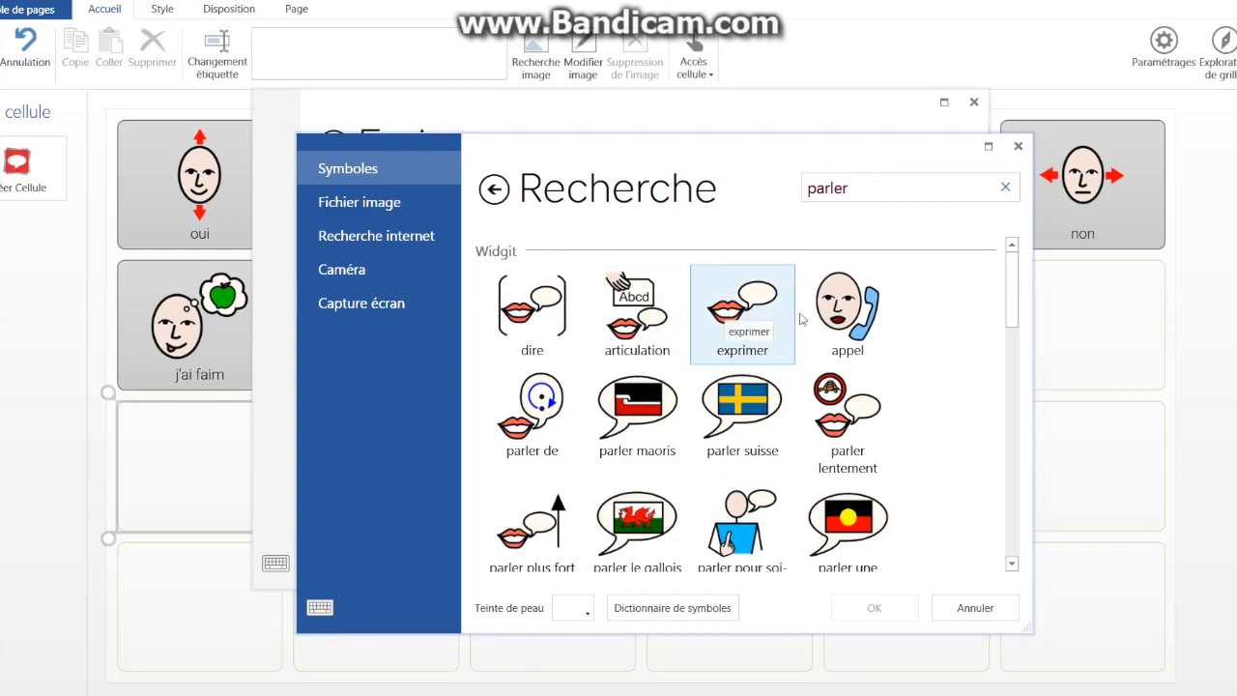
{"action": "left_click", "coordinate": [778, 311]}
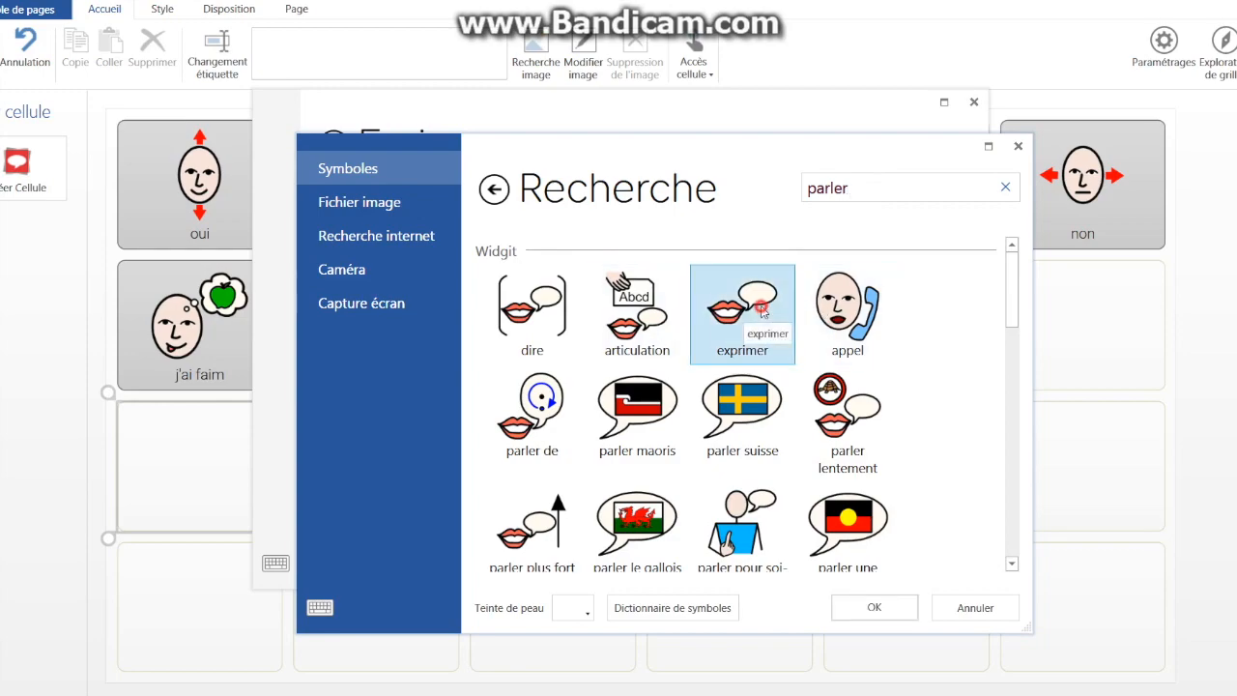
{"action": "left_click", "coordinate": [895, 607]}
{"action": "left_click", "coordinate": [830, 566]}
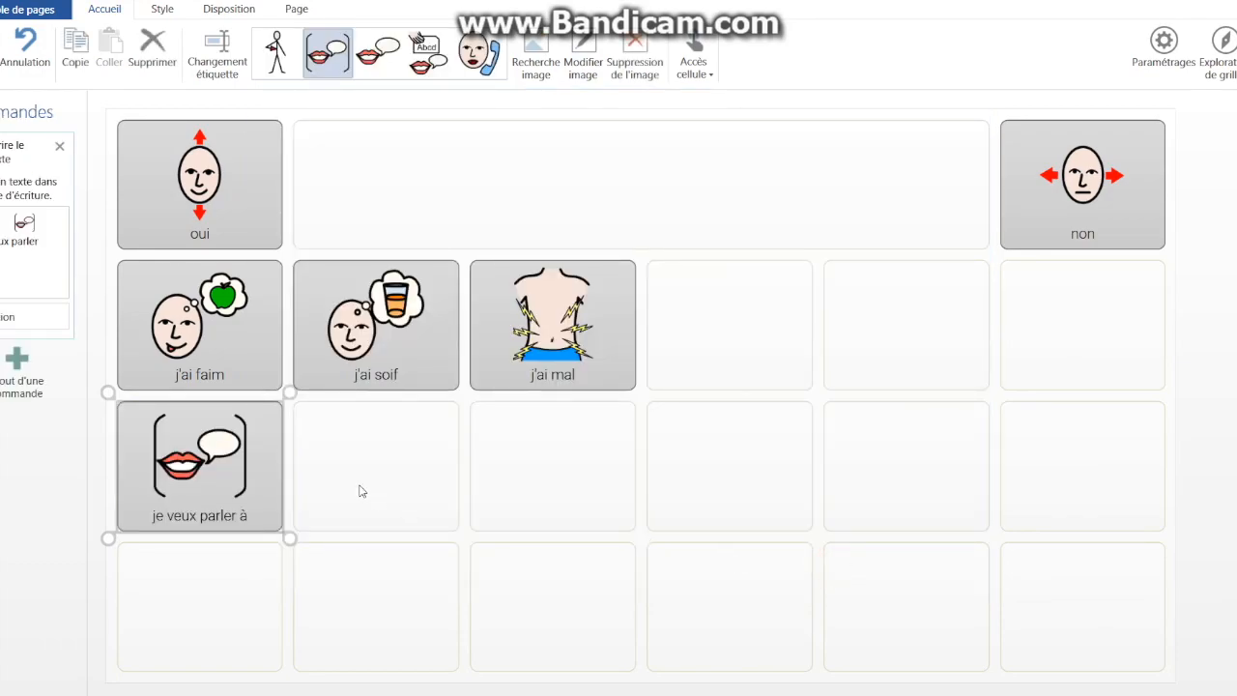
- Leave editing mode and save the changes to the "communication de base" page set
{"action": "left_click", "coordinate": [477, 187]}
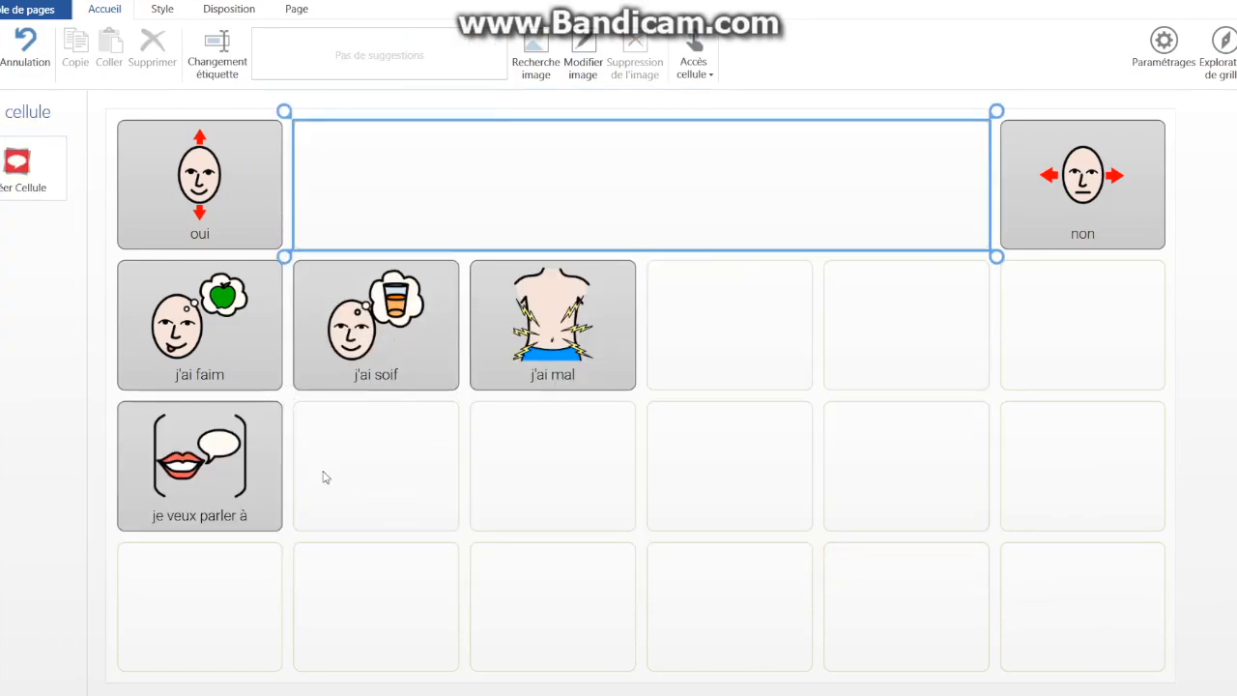
{"action": "left_click", "coordinate": [351, 450]}
{"action": "left_click", "coordinate": [563, 190]}
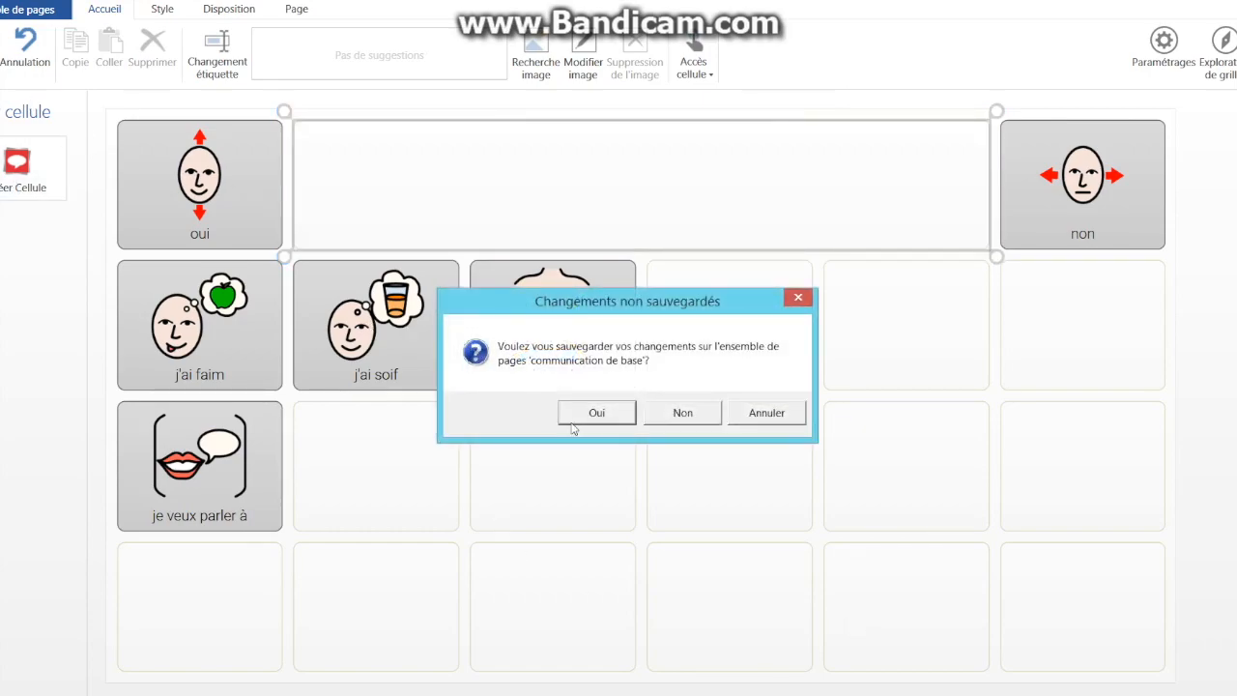
{"action": "left_click", "coordinate": [596, 412]}
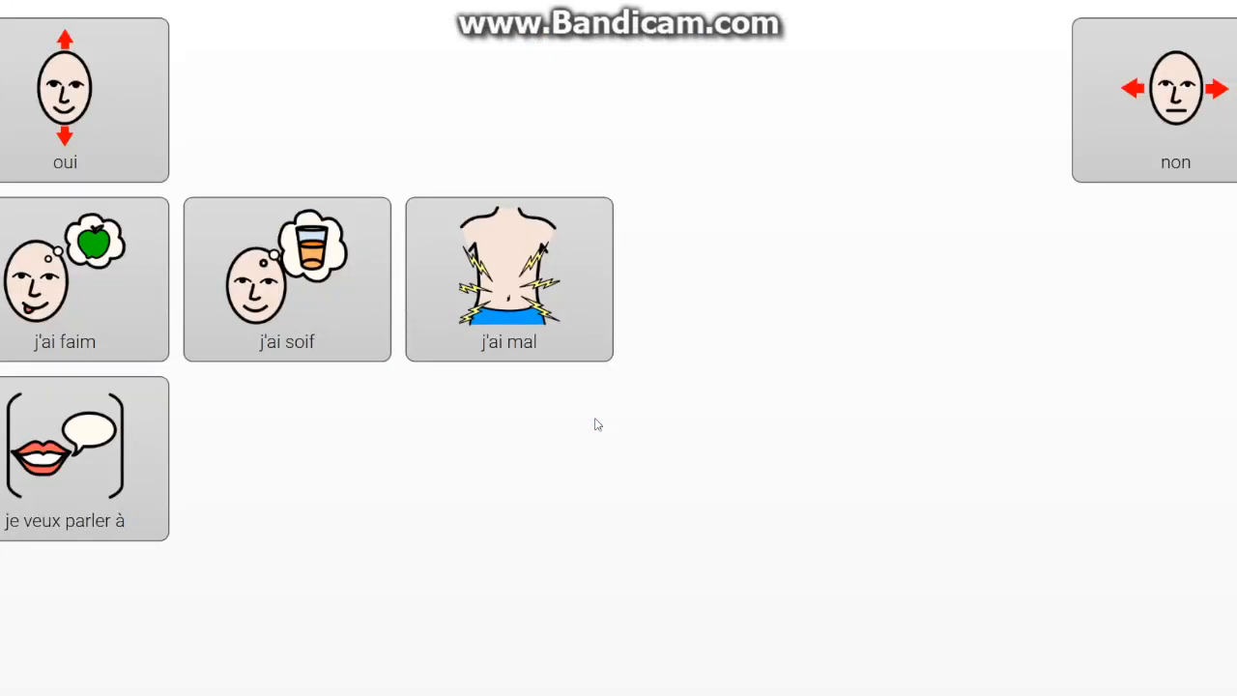
- Test the "oui", "non", "j'ai faim", "j'ai soif", "j'ai mal" and "je veux parler à" cells
{"action": "left_click", "coordinate": [133, 87]}
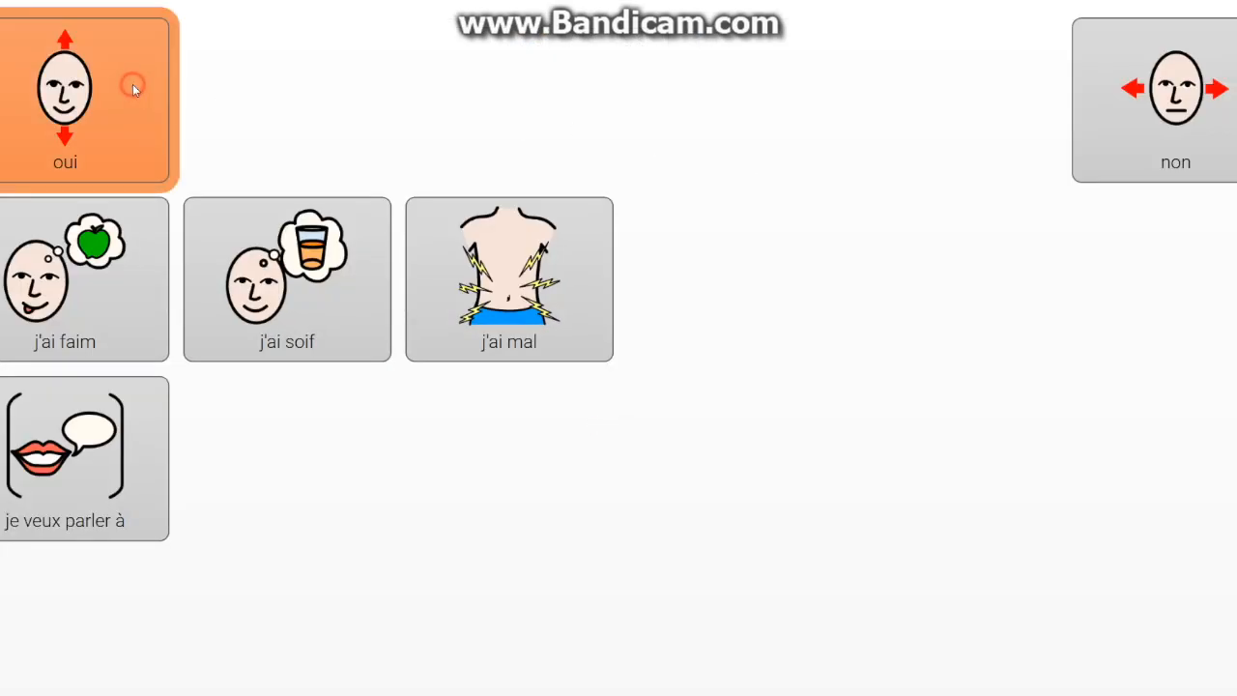
{"action": "left_click", "coordinate": [1097, 164]}
{"action": "left_click", "coordinate": [29, 312]}
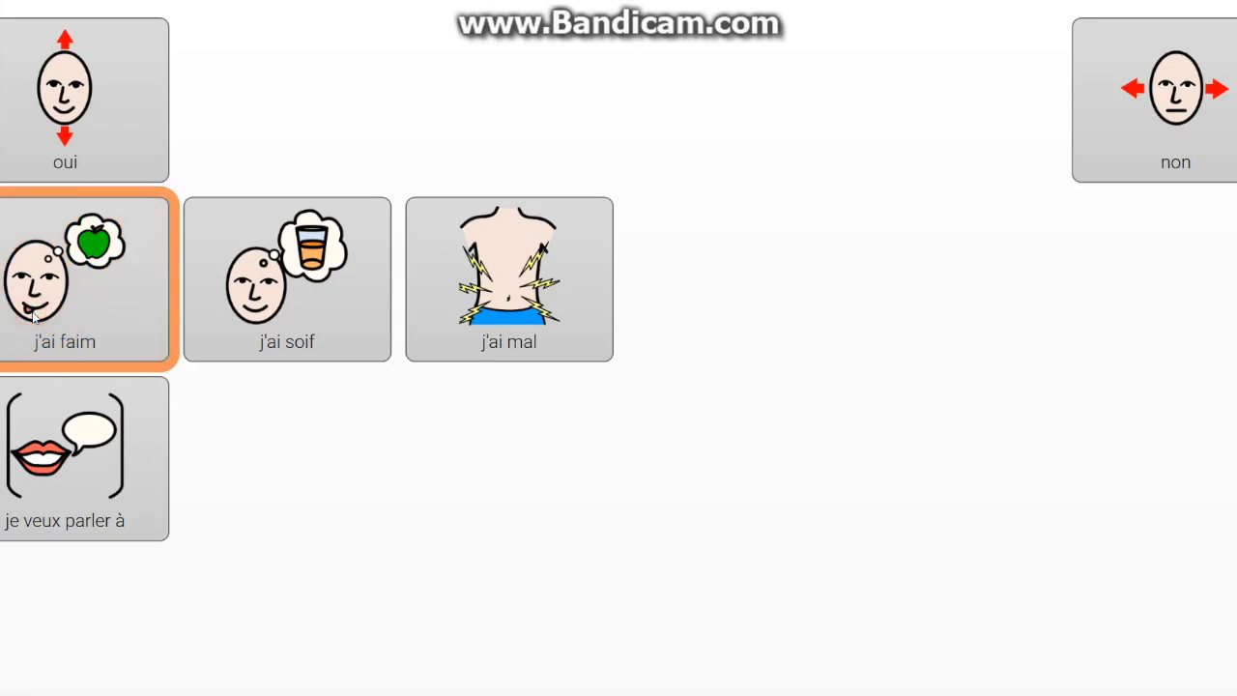
{"action": "left_click", "coordinate": [238, 317]}
{"action": "left_click", "coordinate": [490, 315]}
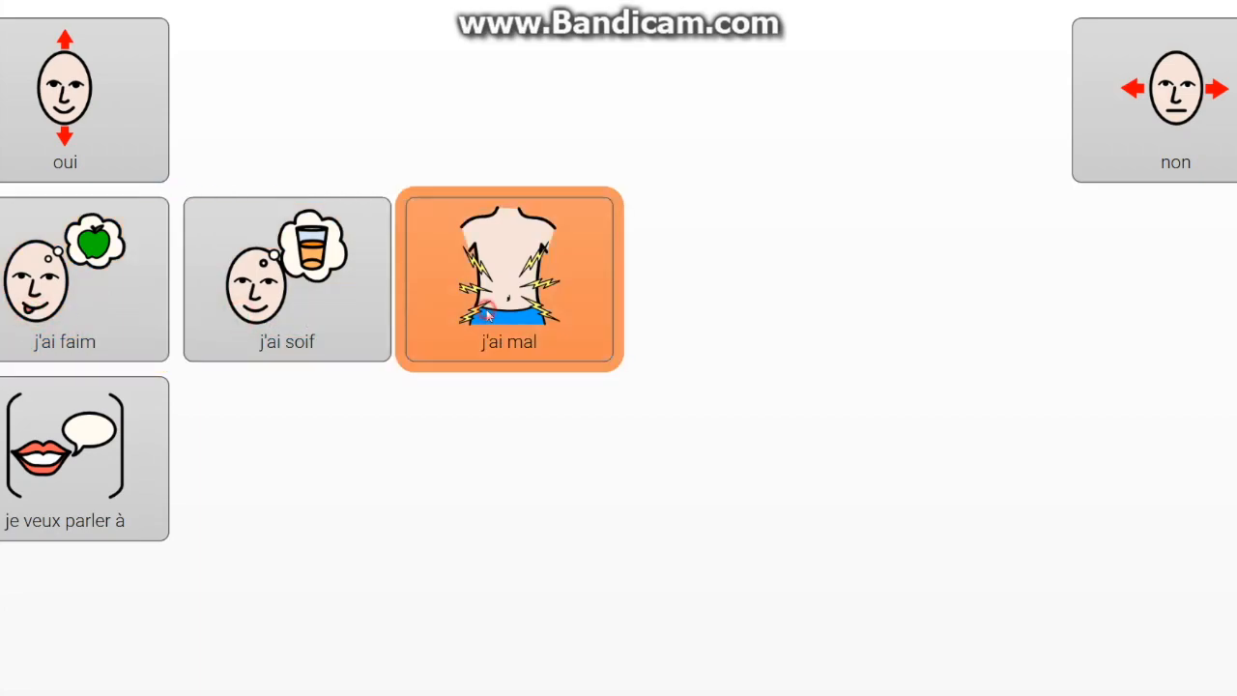
{"action": "left_click", "coordinate": [29, 456]}
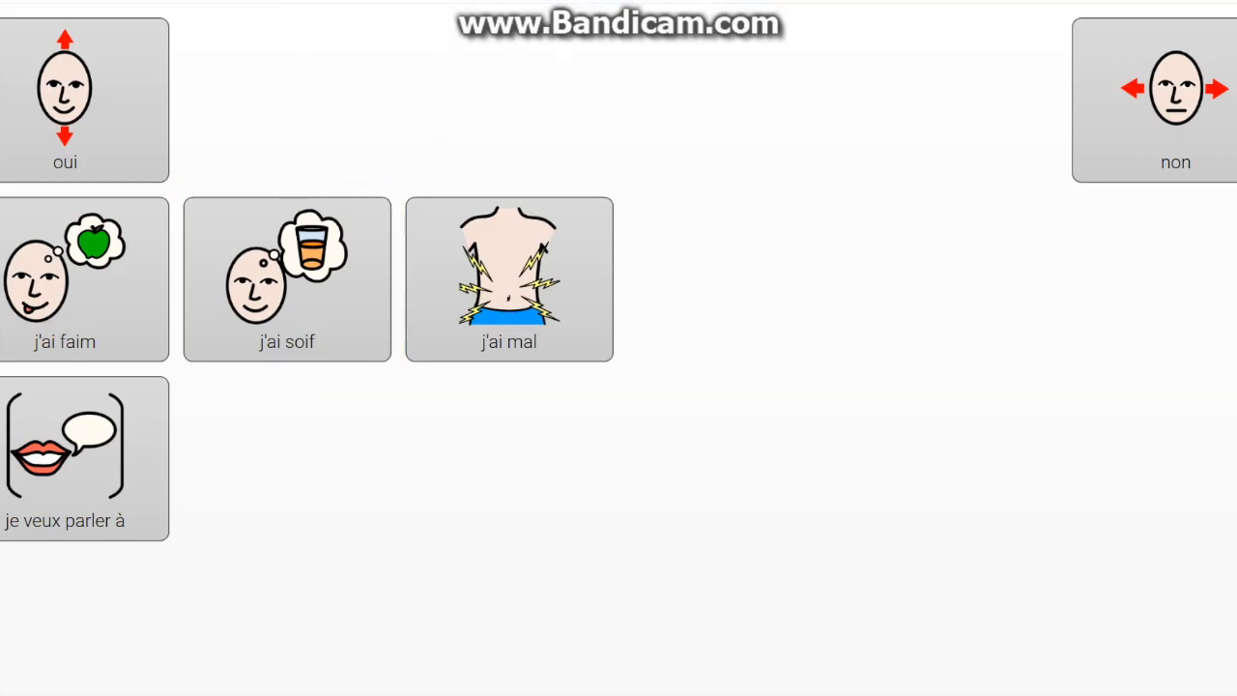
- Return to editing, add the "Espace d'écriture des discussions" to the top row's wide empty cell, and save the page set on leaving
{"action": "key", "text": "ctrl+e"}
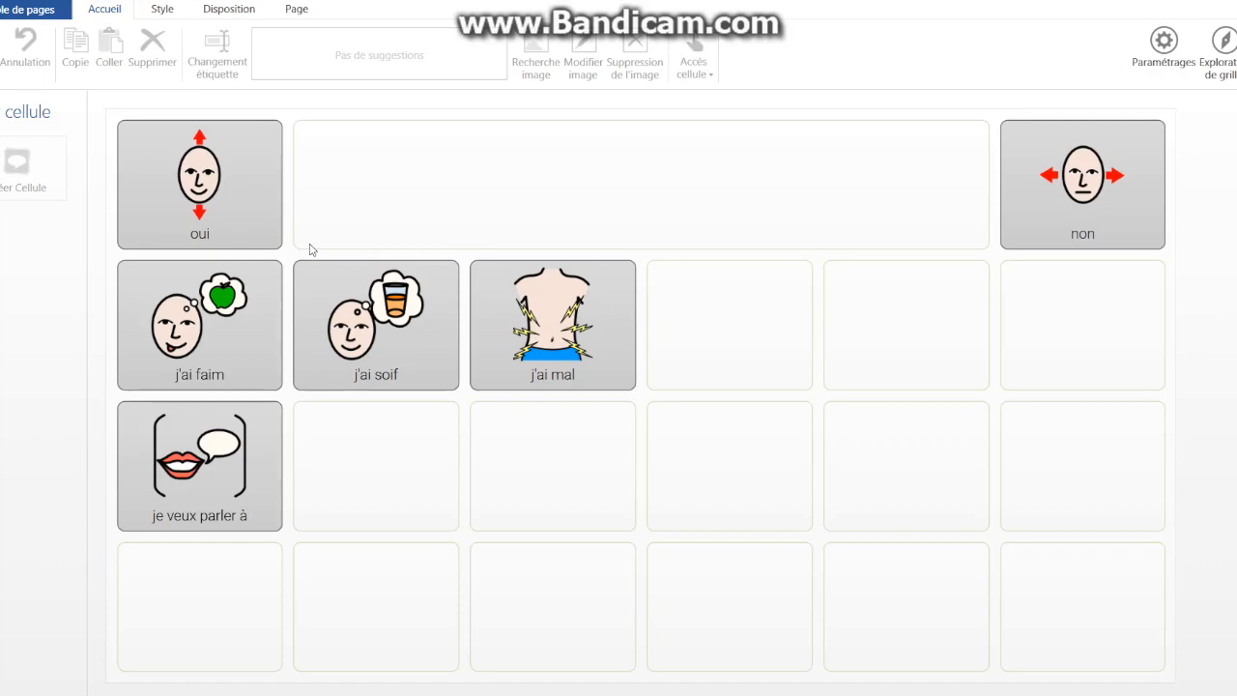
{"action": "left_click", "coordinate": [401, 146]}
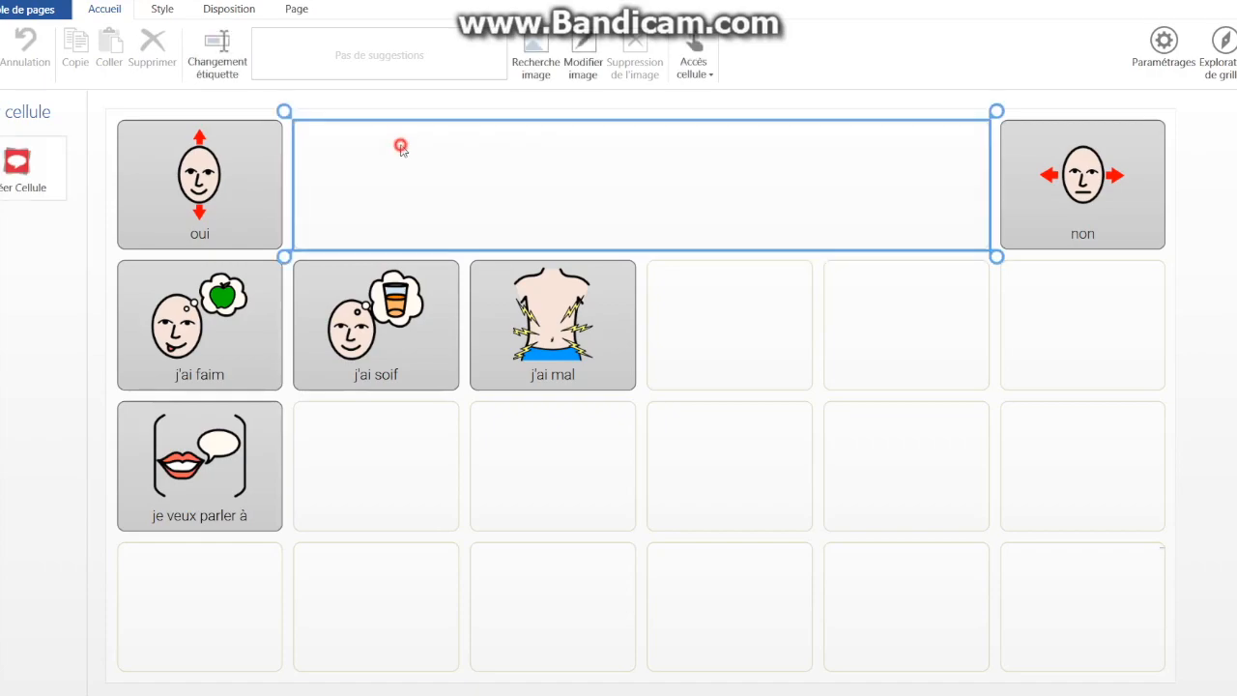
{"action": "left_click", "coordinate": [37, 174]}
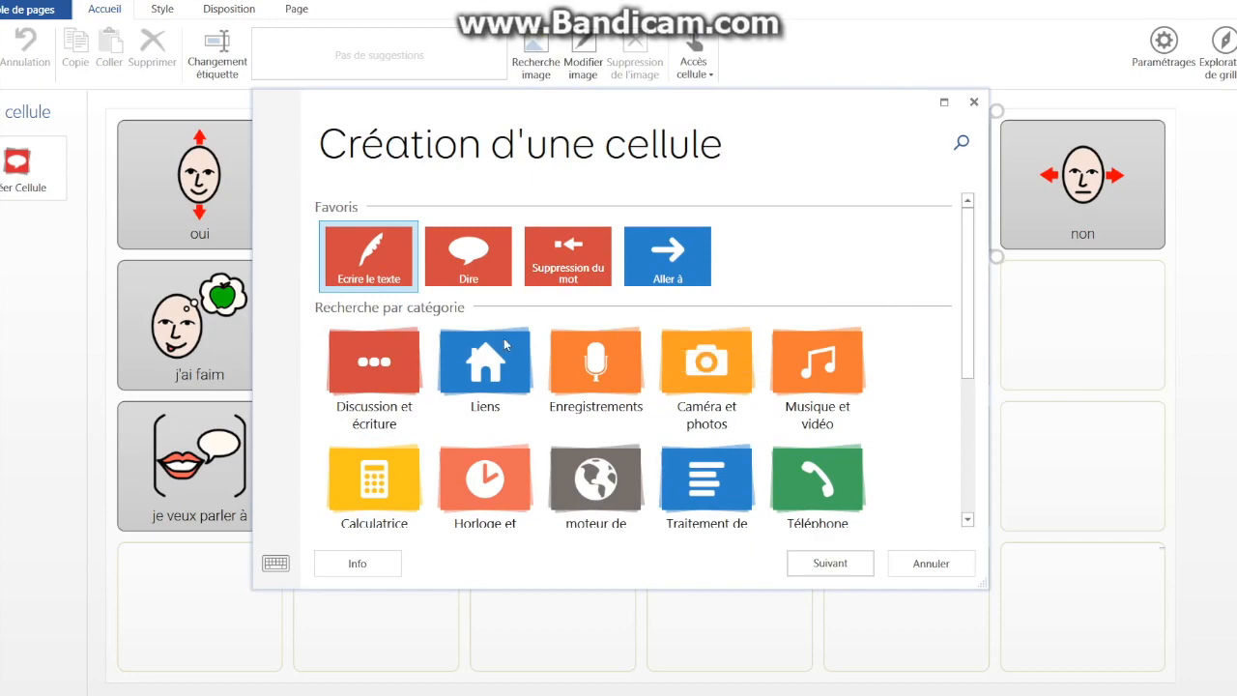
{"action": "left_click", "coordinate": [366, 379]}
{"action": "left_click", "coordinate": [366, 379]}
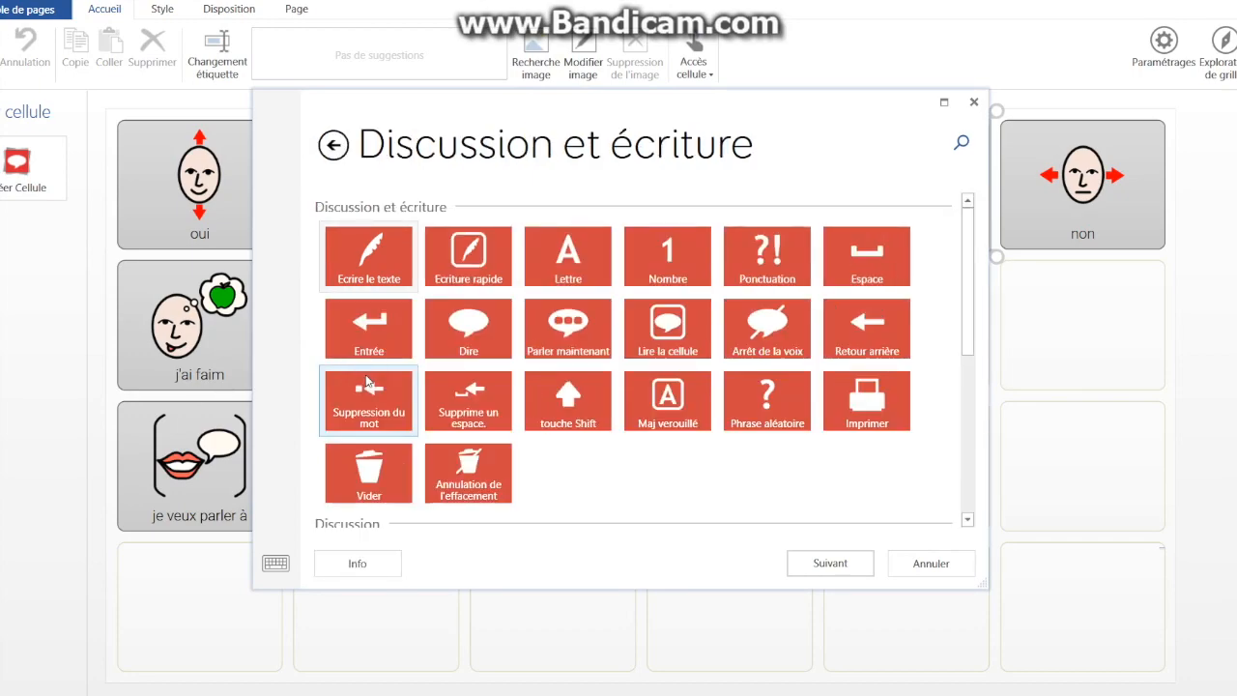
{"action": "scroll", "coordinate": [585, 404], "scroll_direction": "down", "scroll_amount": 2}
{"action": "left_click", "coordinate": [500, 486]}
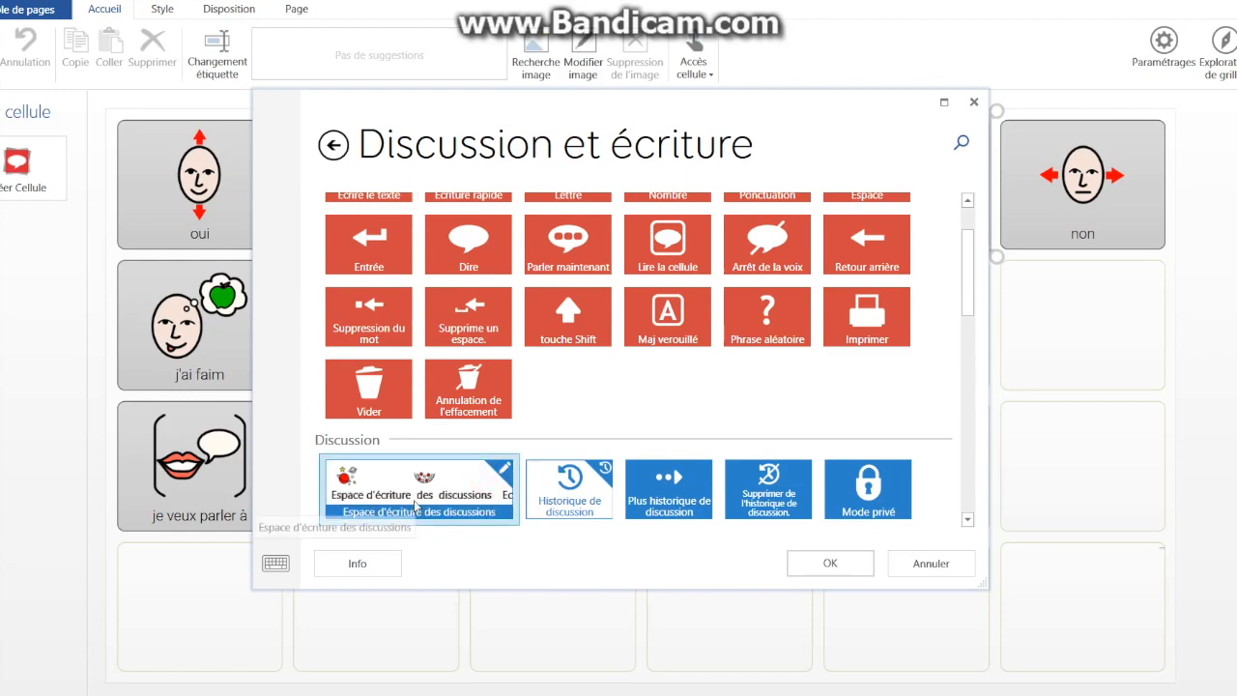
{"action": "left_click", "coordinate": [829, 566]}
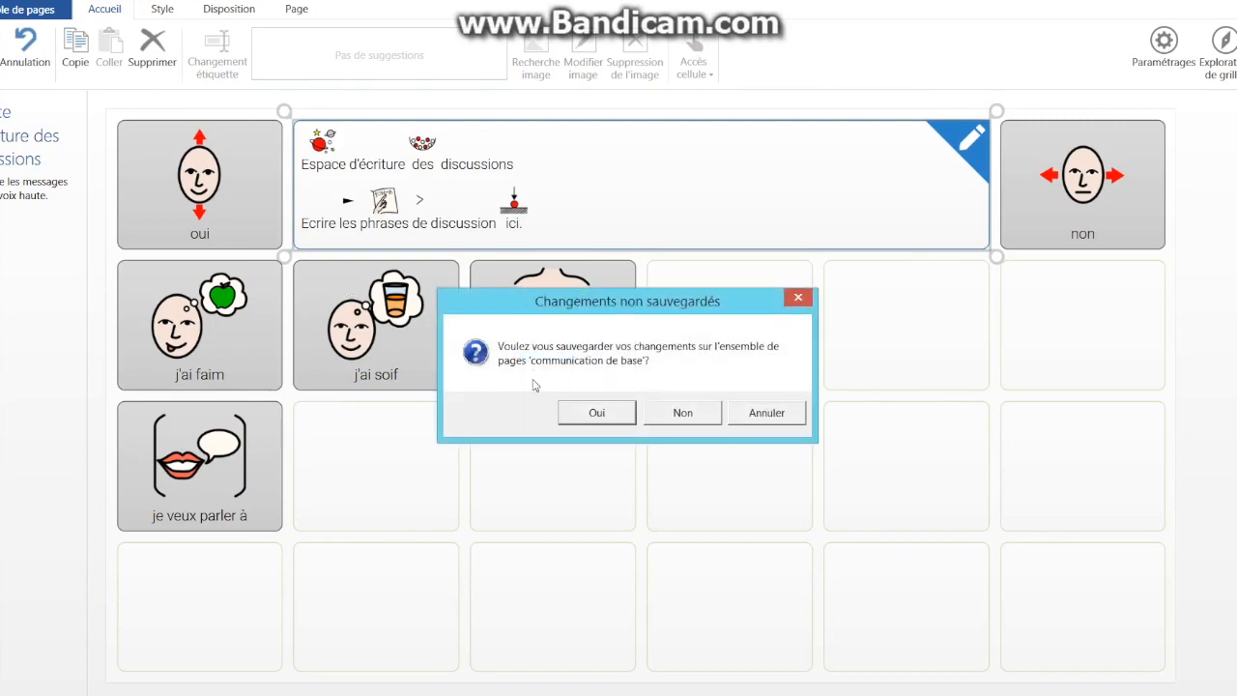
{"action": "left_click", "coordinate": [595, 416]}
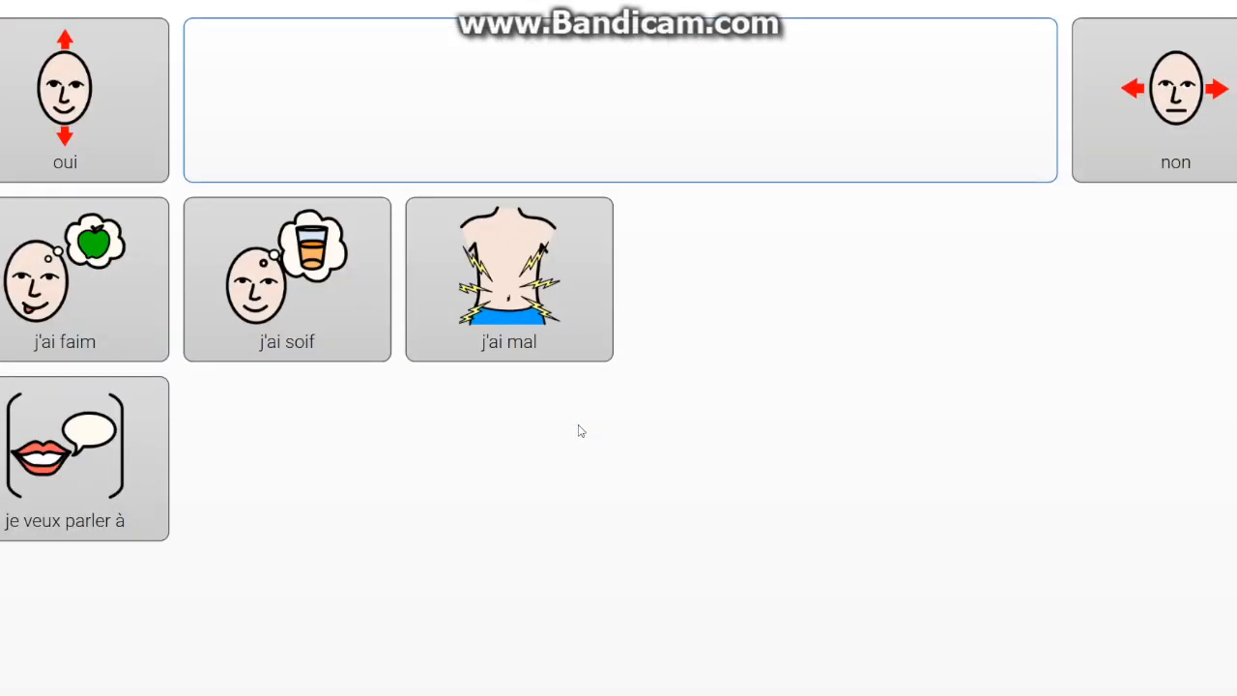
- Test writing into the discussion area with the "oui", "non", "j'ai soif" and "j'ai faim" cells
{"action": "left_click", "coordinate": [26, 136]}
{"action": "left_click", "coordinate": [1148, 160]}
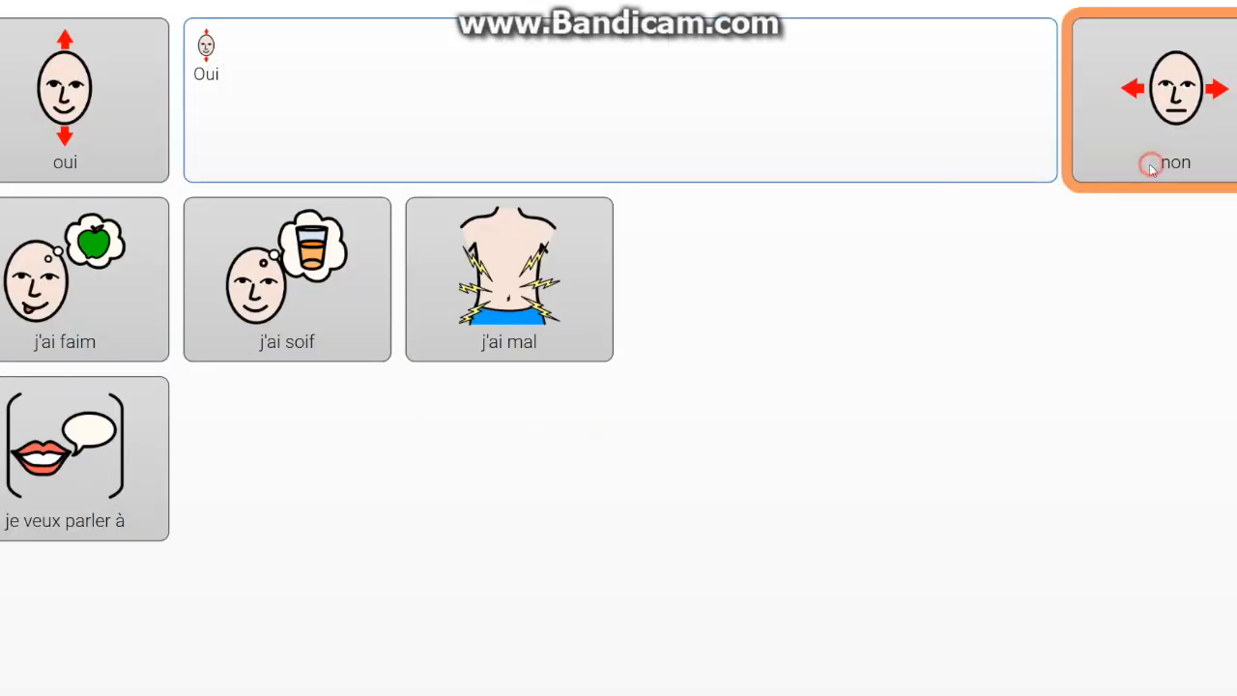
{"action": "left_click", "coordinate": [297, 307]}
{"action": "left_click", "coordinate": [122, 312]}
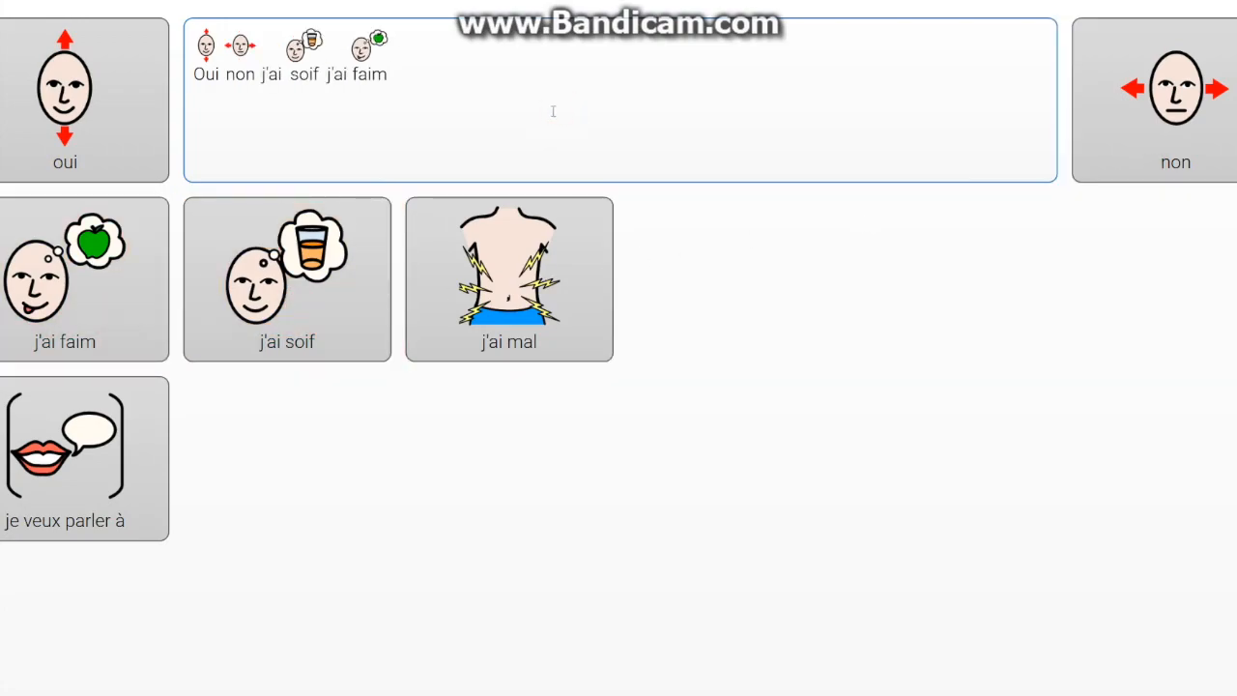
{"action": "left_click", "coordinate": [96, 159]}
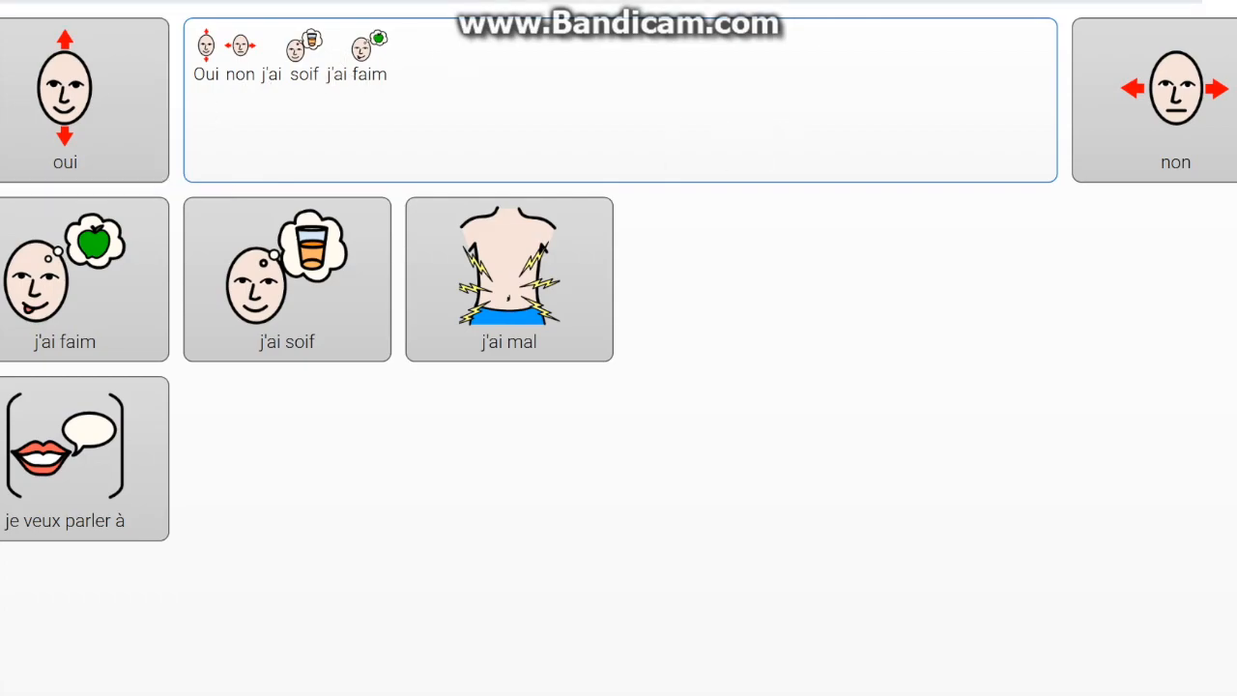
- Return to editing and add the "Dire" command from "Discussion et écriture" to the last cell of the bottom row
{"action": "left_click", "coordinate": [29, 3]}
{"action": "left_click", "coordinate": [367, 564]}
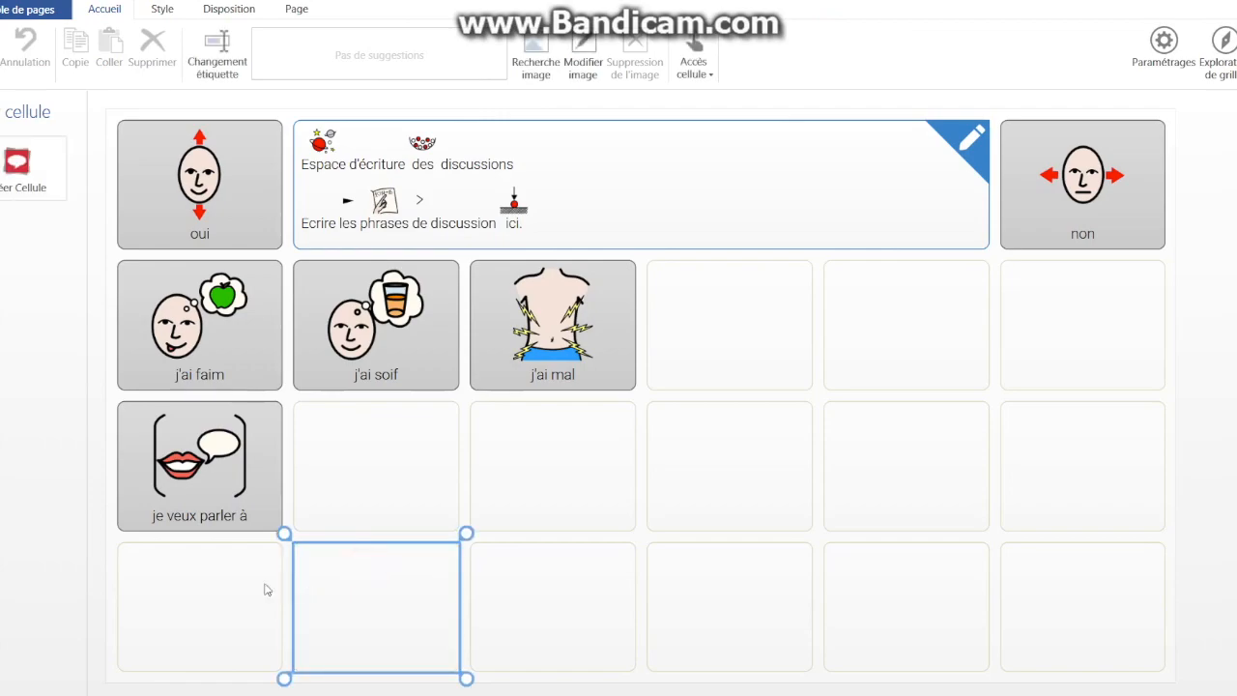
{"action": "left_click", "coordinate": [219, 593]}
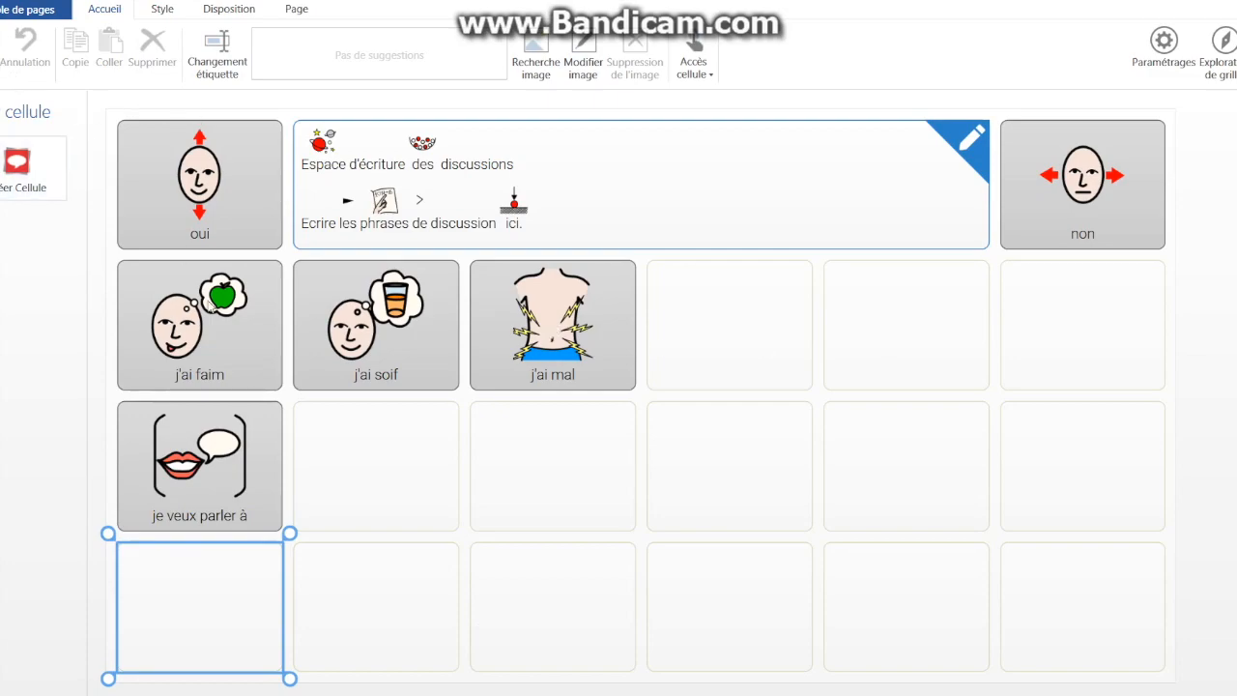
{"action": "left_click", "coordinate": [1010, 603]}
{"action": "double_click", "coordinate": [1049, 580]}
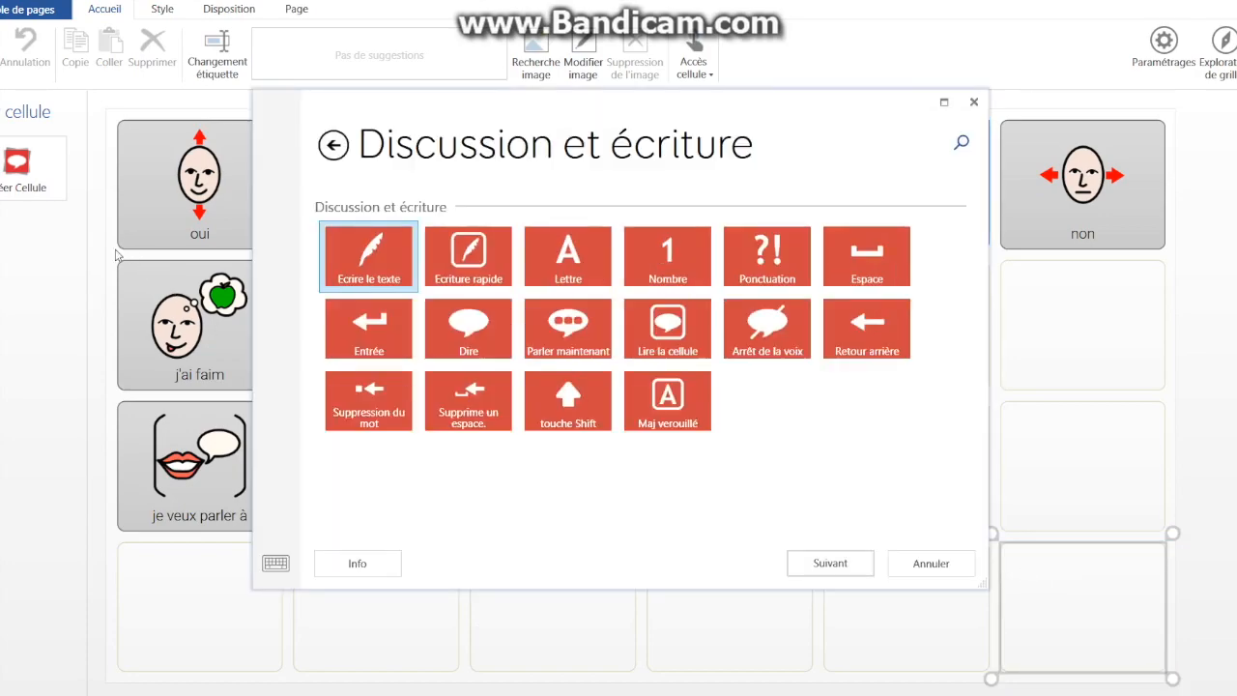
{"action": "scroll", "coordinate": [274, 303], "scroll_direction": "down", "scroll_amount": 2}
{"action": "scroll", "coordinate": [444, 367], "scroll_direction": "up", "scroll_amount": 2}
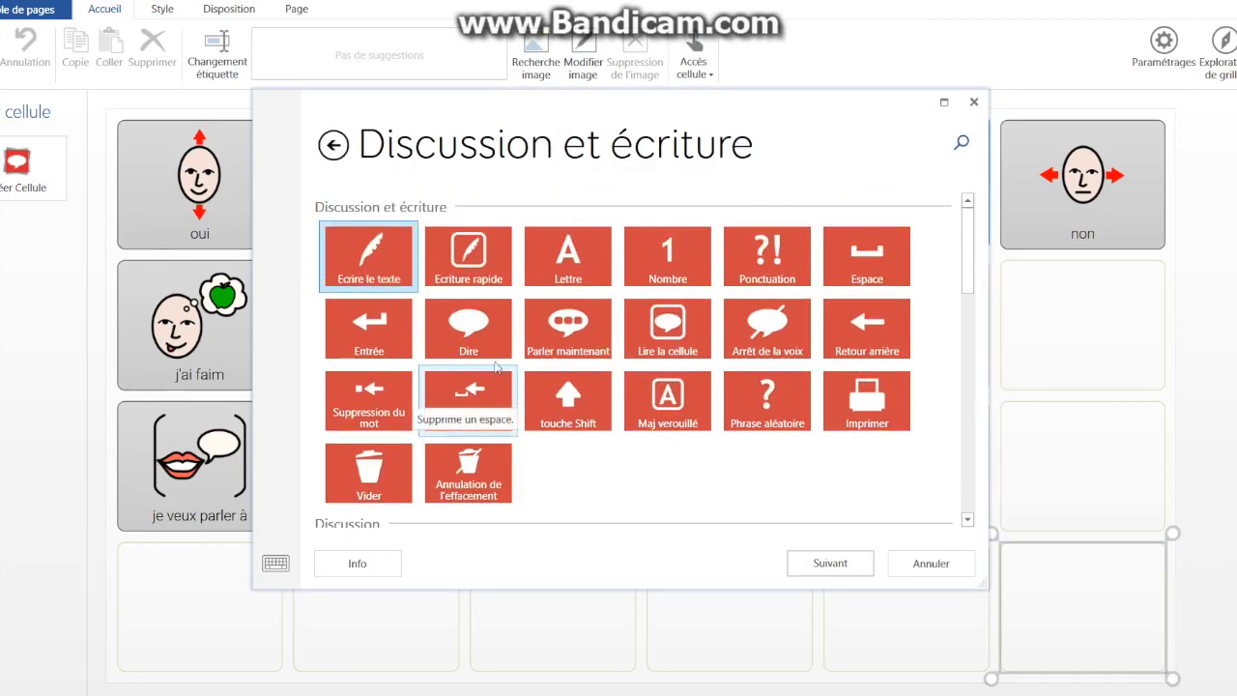
{"action": "left_click", "coordinate": [470, 327]}
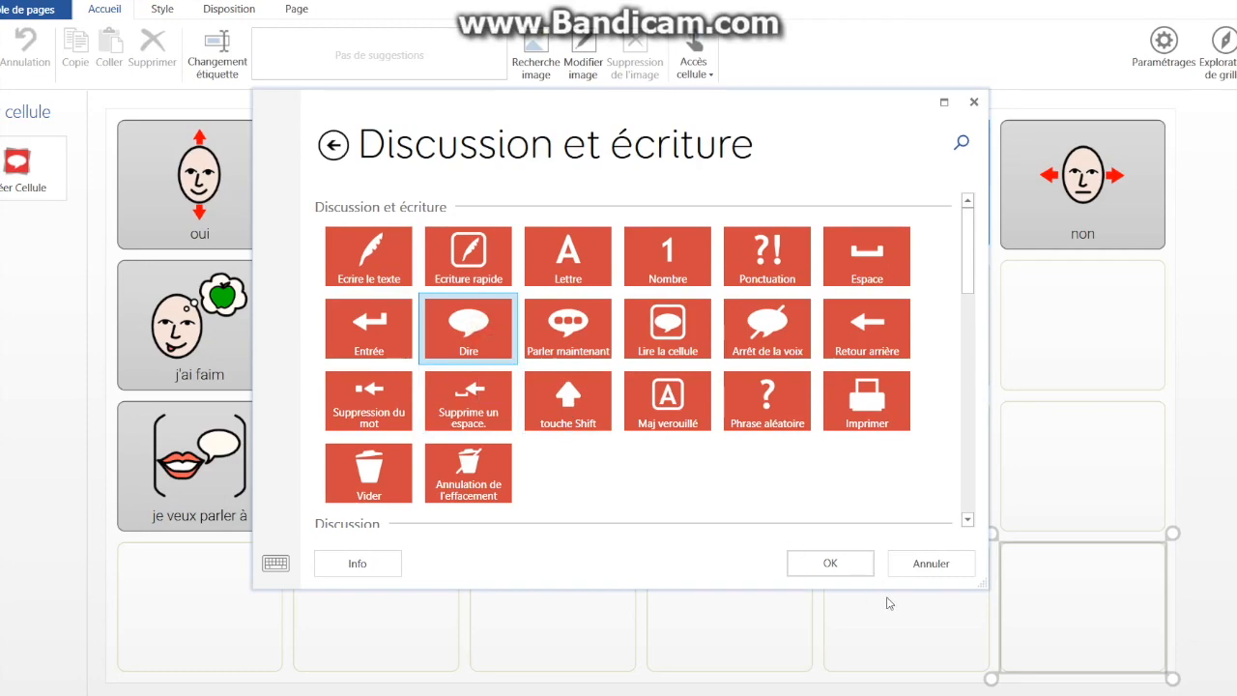
{"action": "left_click", "coordinate": [858, 562]}
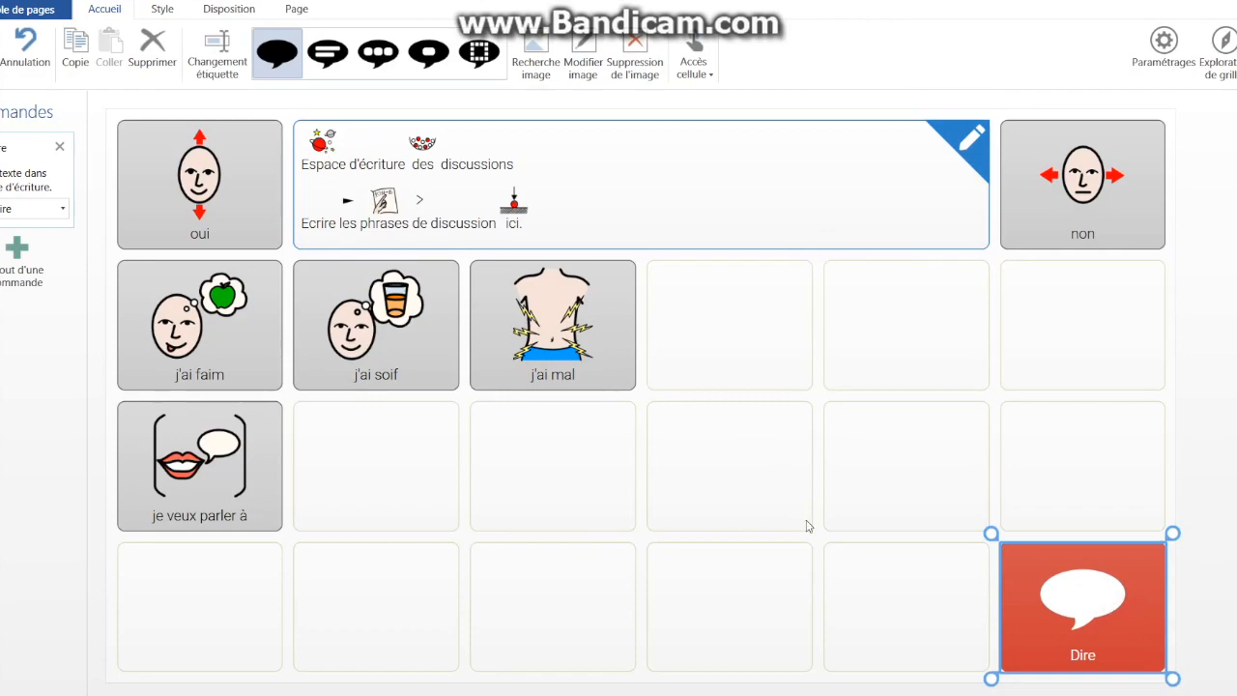
- Add the "Suppression du mot" writing command to the empty cell directly above "Dire"
{"action": "double_click", "coordinate": [1093, 441]}
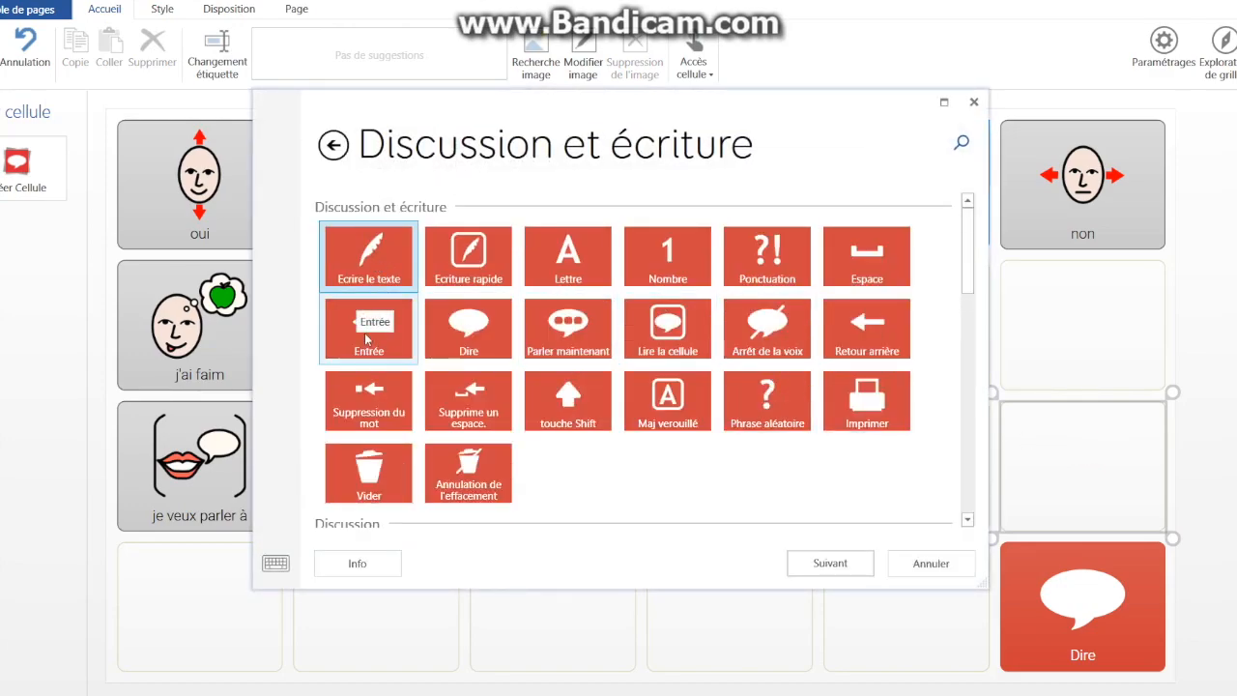
{"action": "left_click", "coordinate": [398, 411]}
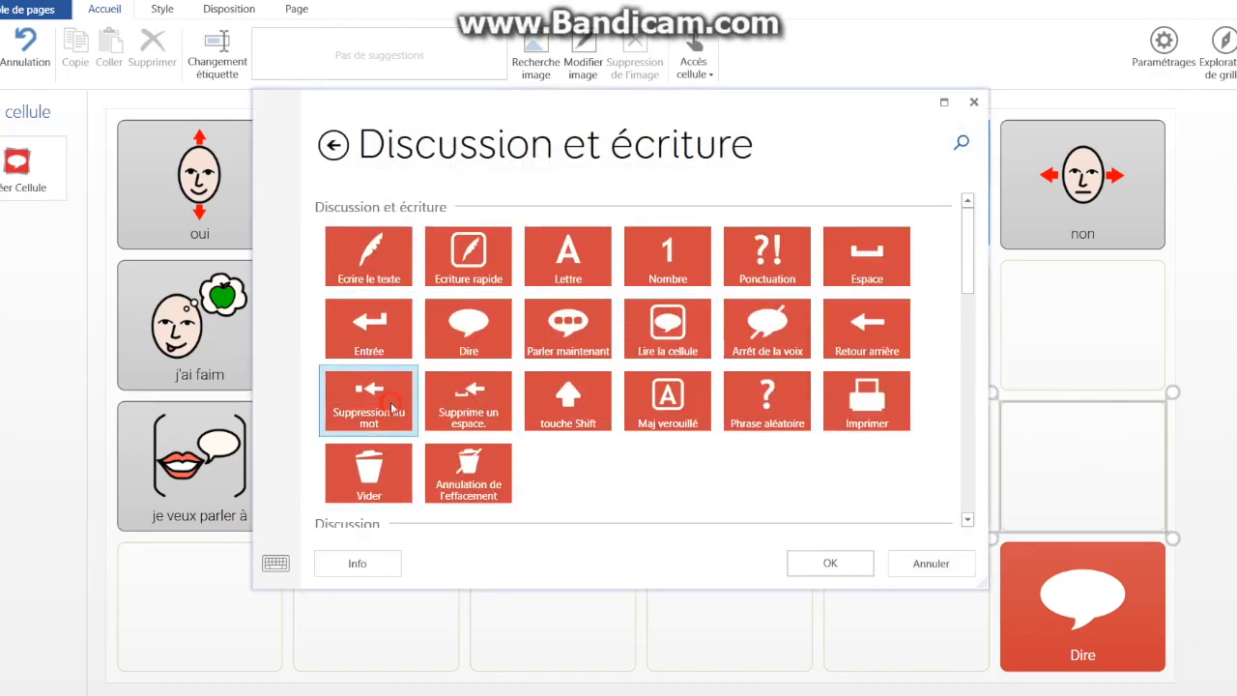
{"action": "left_click", "coordinate": [827, 564]}
- Add the "Vider" command to the empty cell above "Suppression du mot", and save the page set on leaving editing
{"action": "left_click", "coordinate": [1058, 362]}
{"action": "left_click", "coordinate": [1022, 371]}
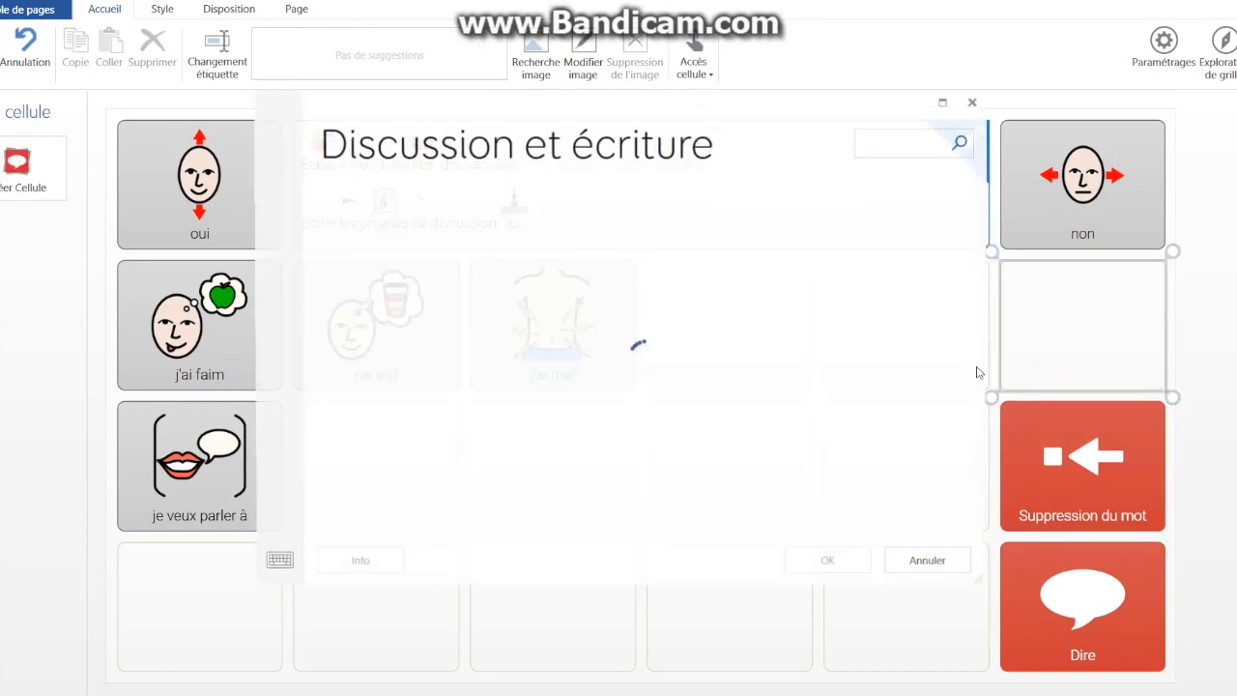
{"action": "left_click", "coordinate": [363, 488]}
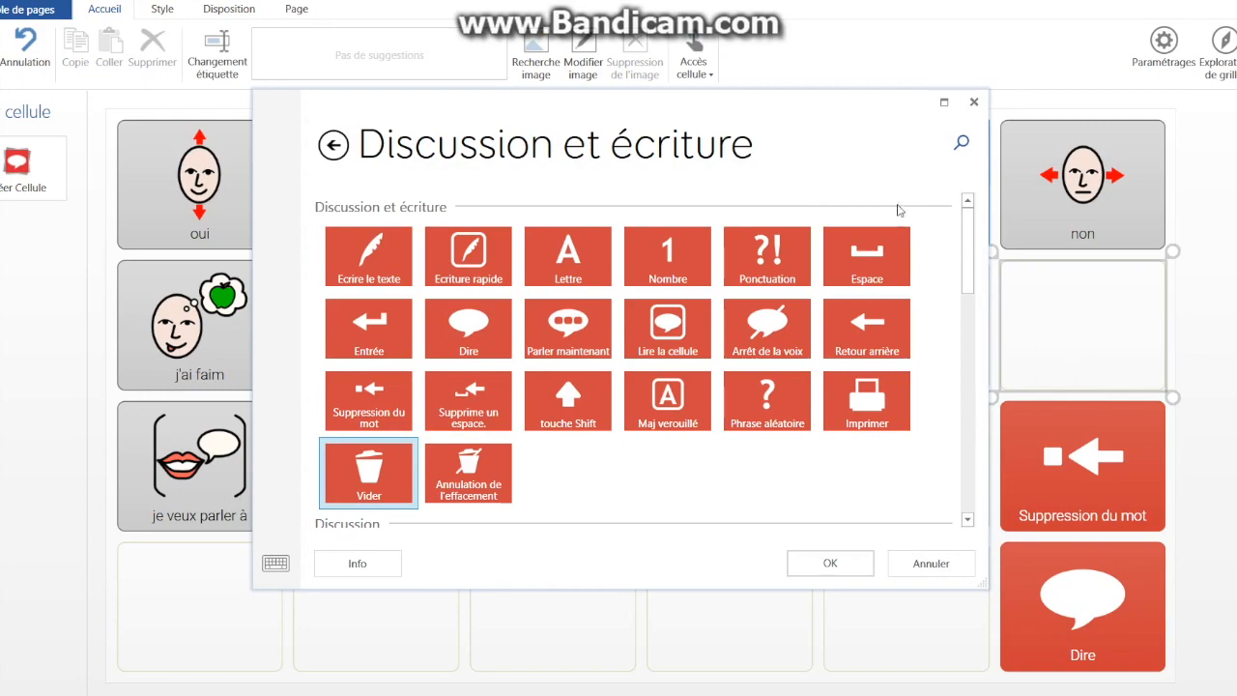
{"action": "left_click", "coordinate": [831, 566]}
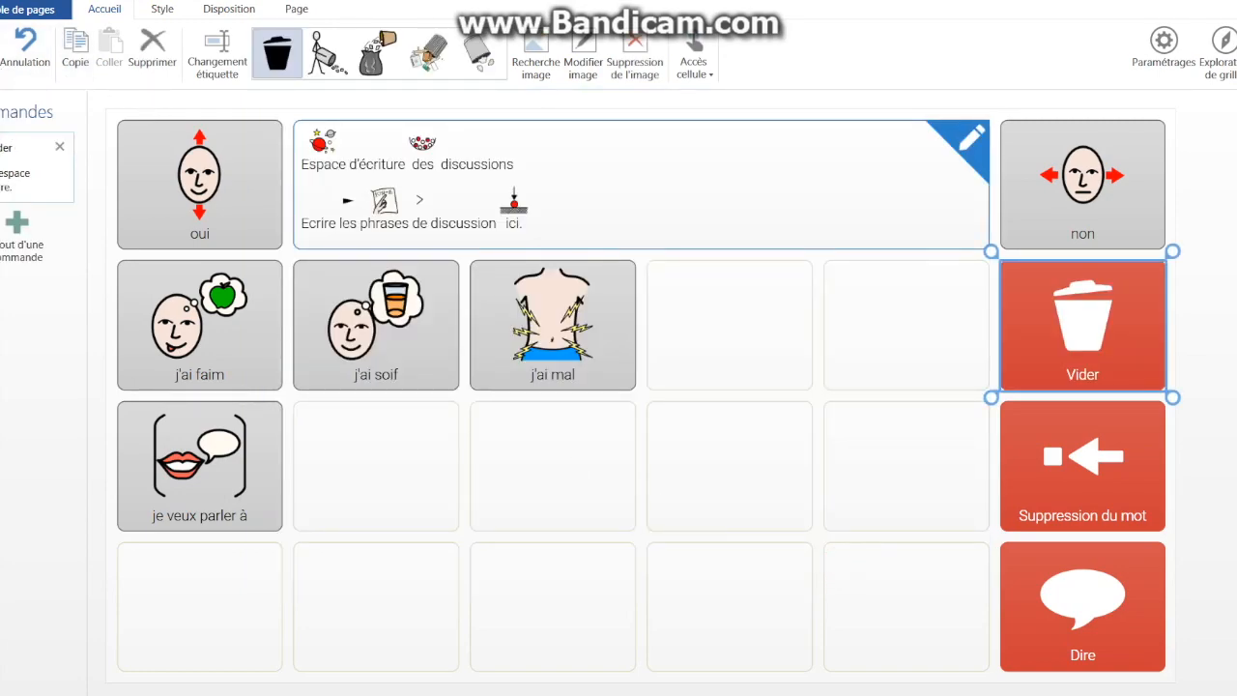
{"action": "left_click", "coordinate": [4, 3]}
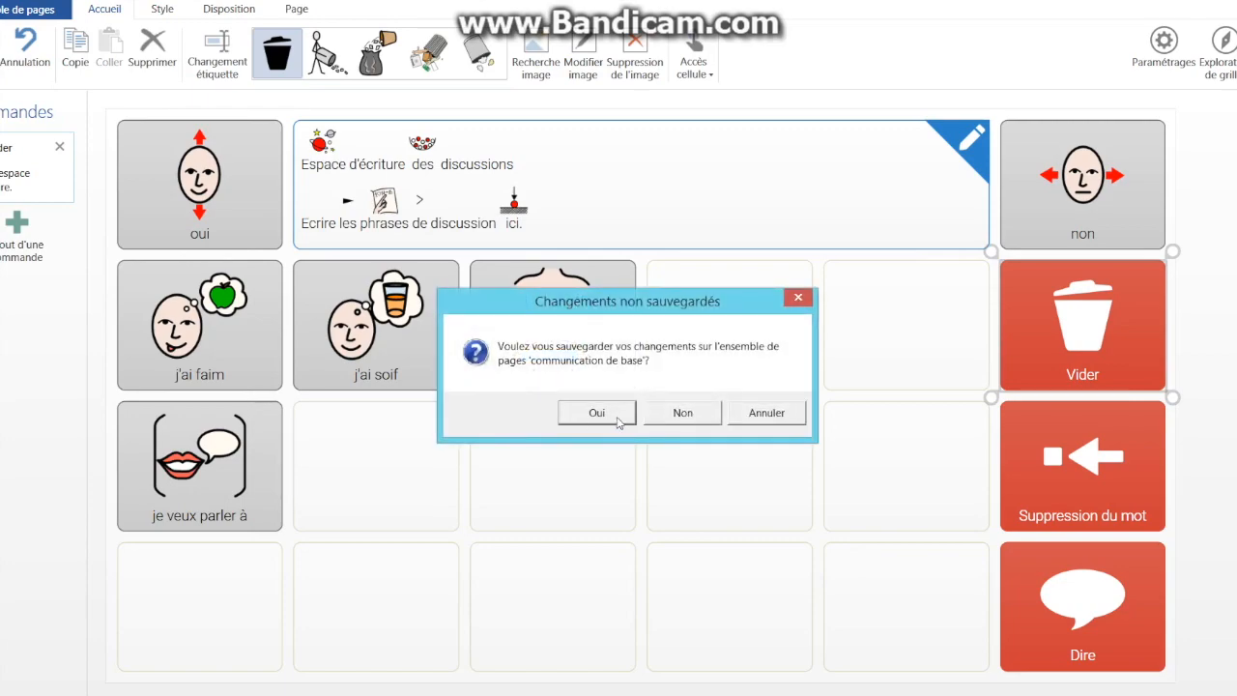
{"action": "left_click", "coordinate": [600, 414]}
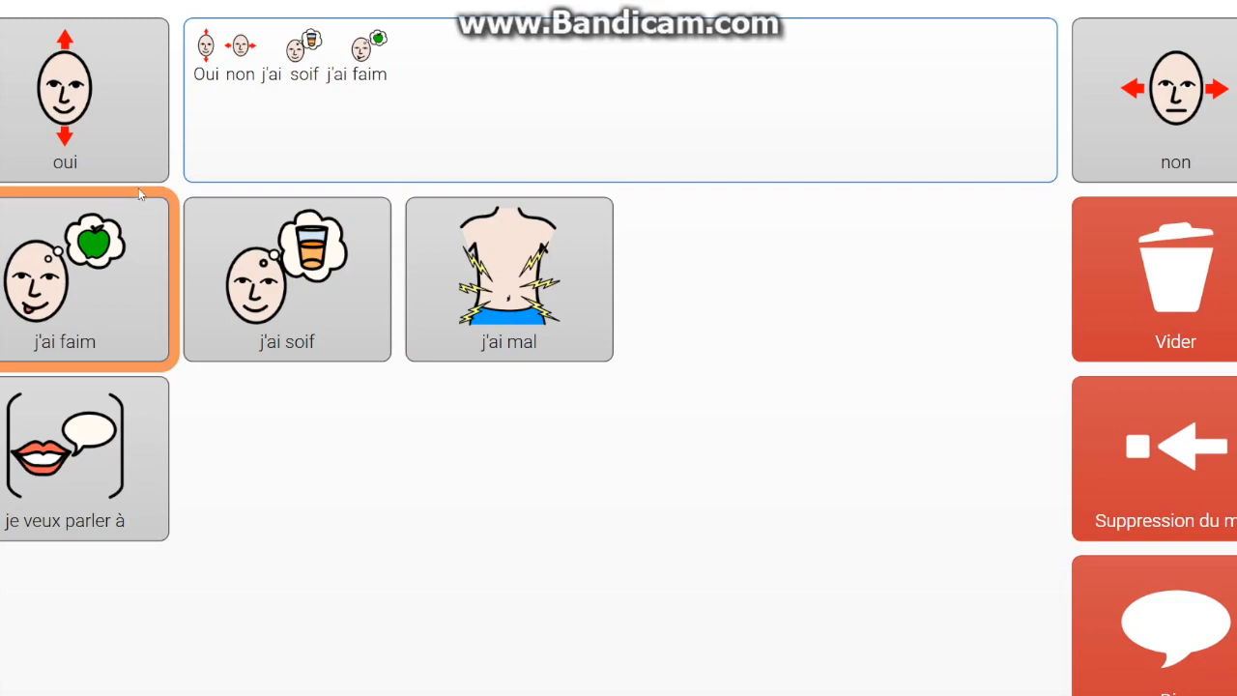
- Test "Suppression du mot" by removing the last two words from the discussion area, and empty it with "Vider"
{"action": "left_click", "coordinate": [1208, 491]}
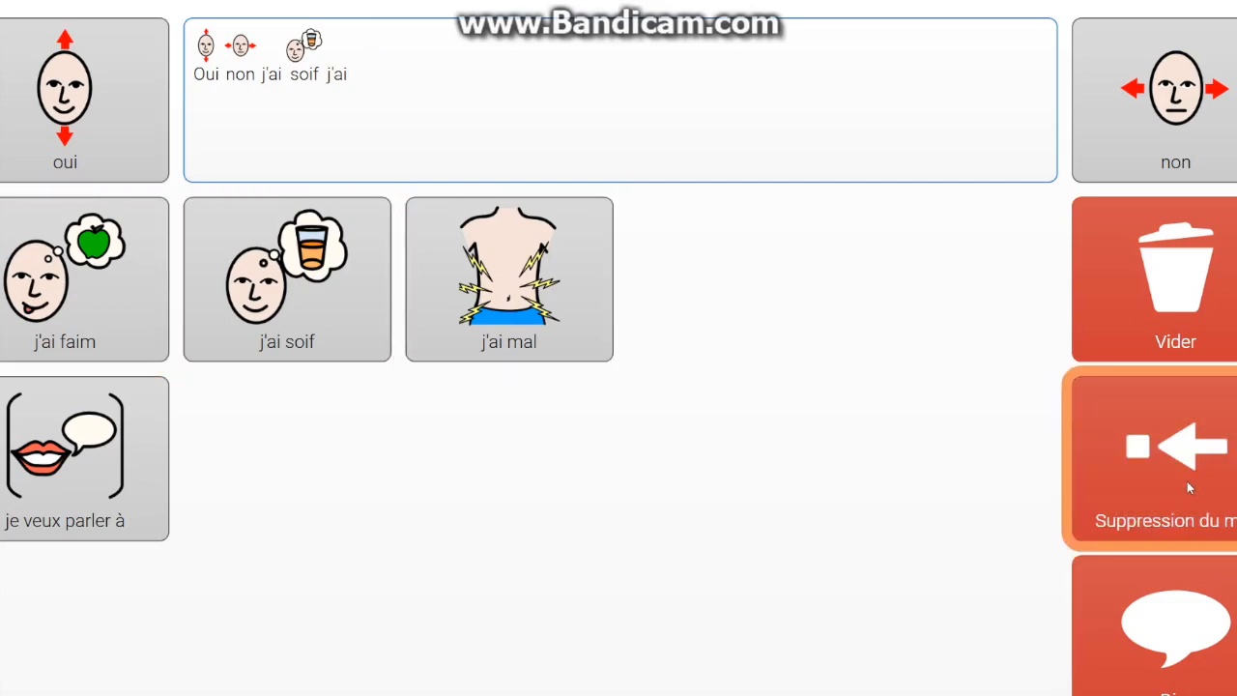
{"action": "left_click", "coordinate": [1189, 485]}
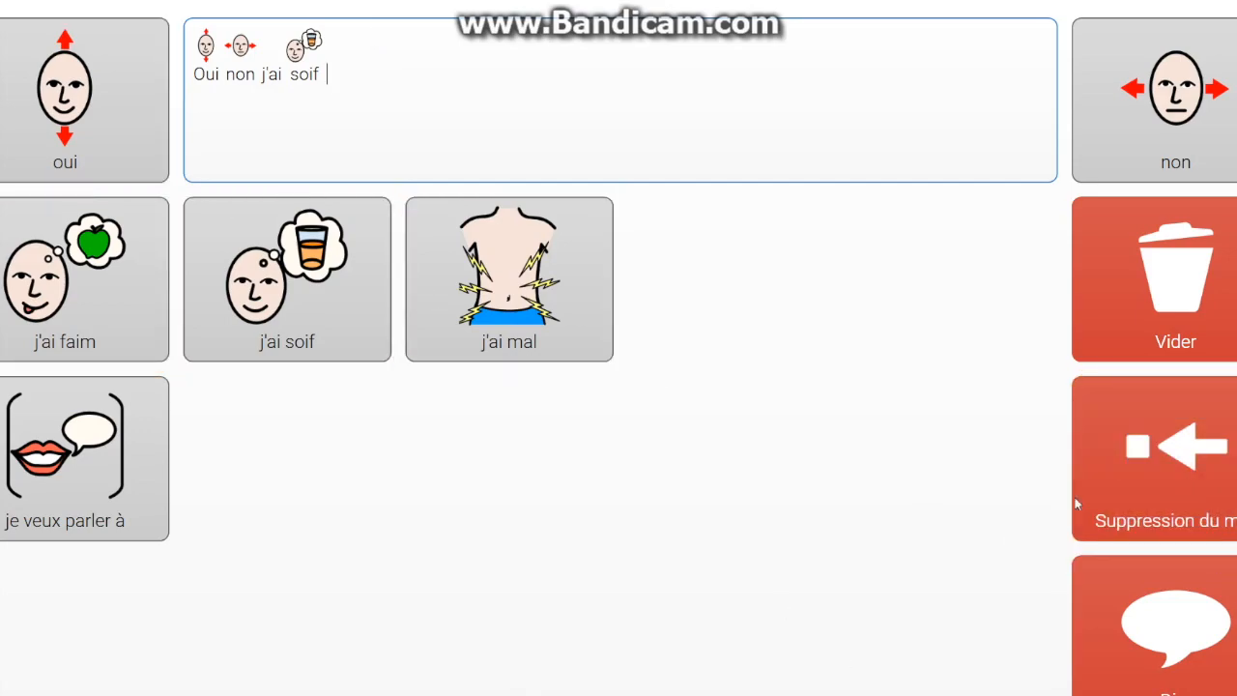
{"action": "left_click", "coordinate": [1141, 290]}
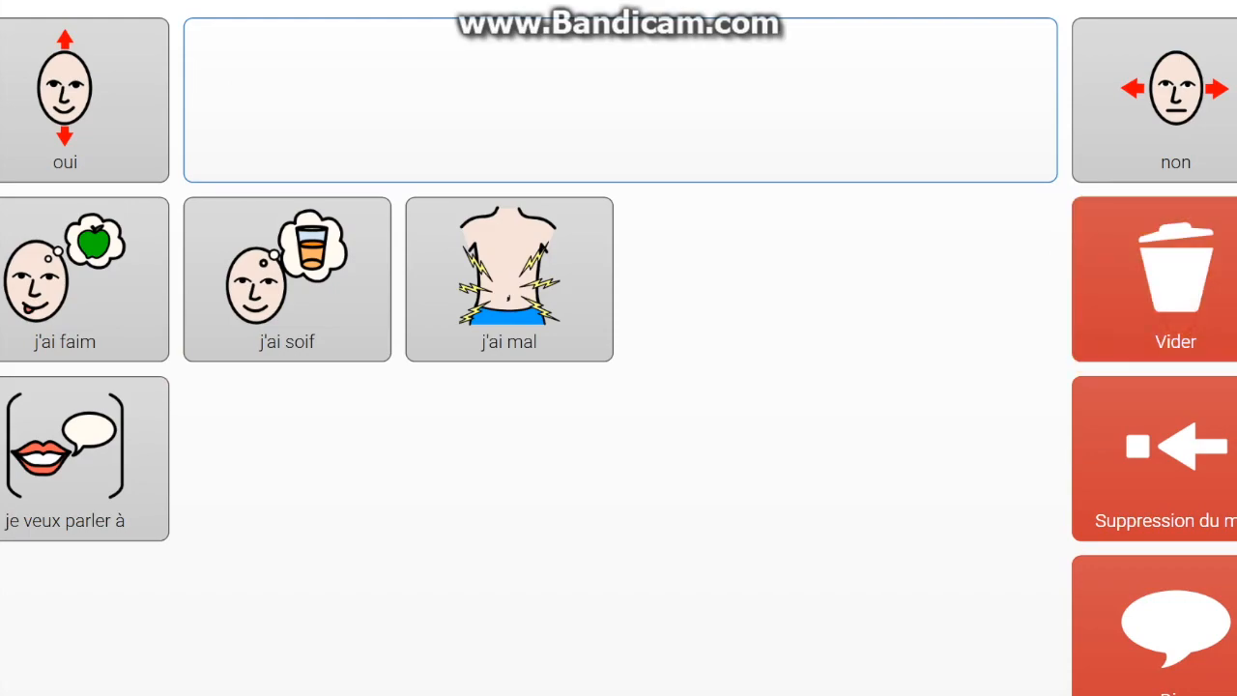
- Write "j'ai mal" and "j'ai soif" in the discussion area and have the message spoken with "Dire"
{"action": "left_click", "coordinate": [460, 308]}
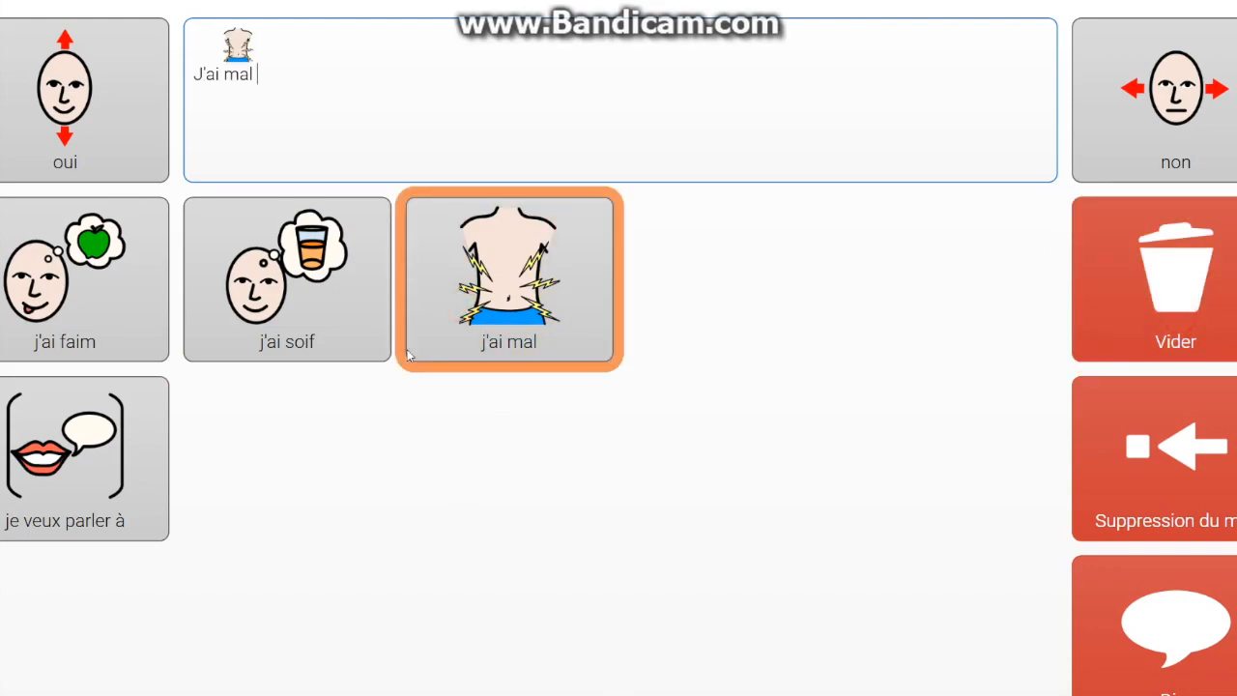
{"action": "key", "text": "space"}
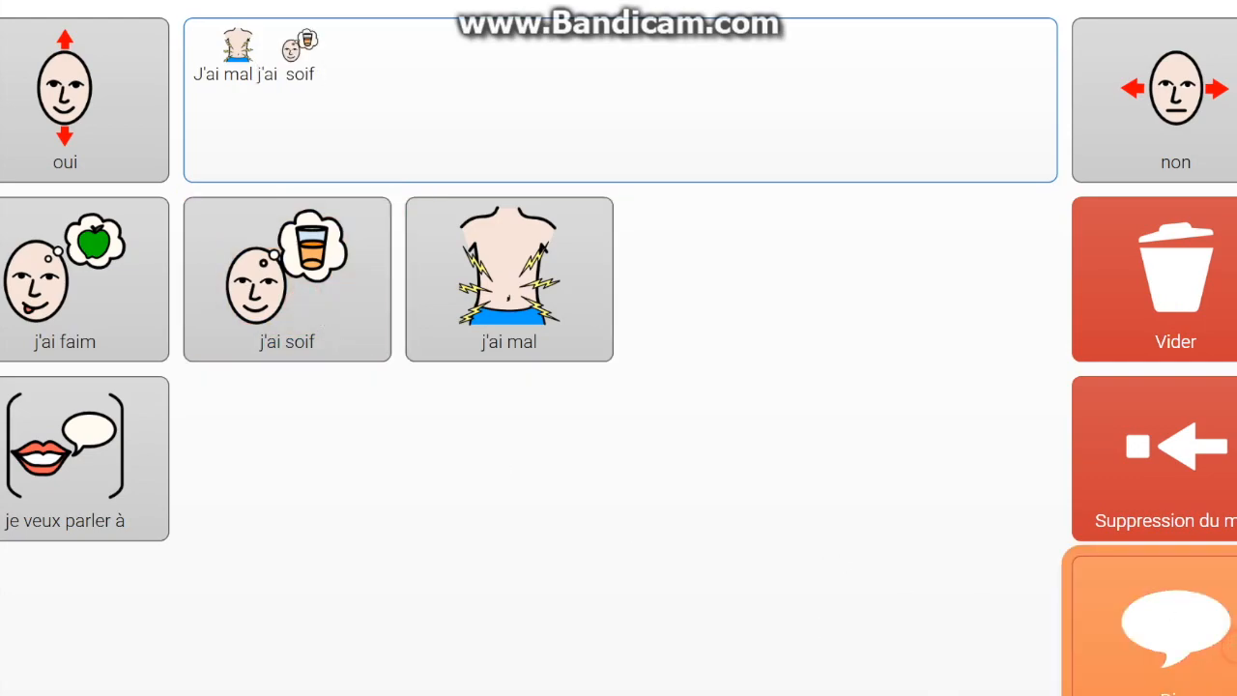
{"action": "left_click", "coordinate": [1213, 675]}
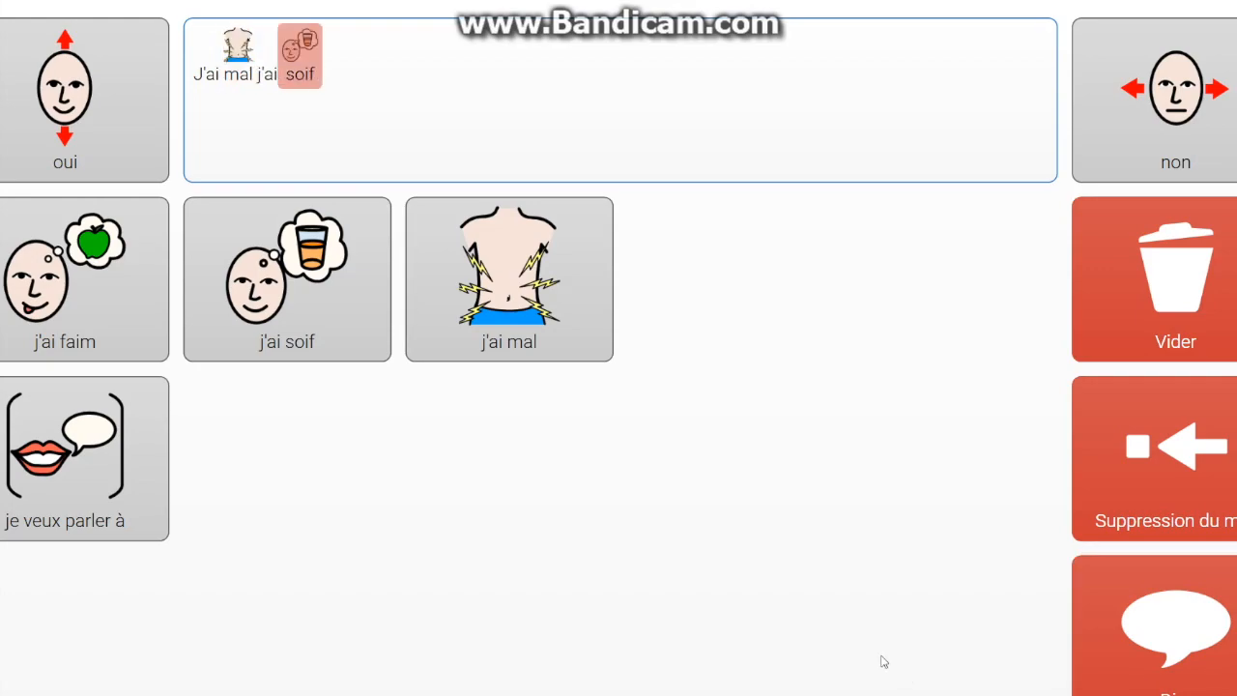